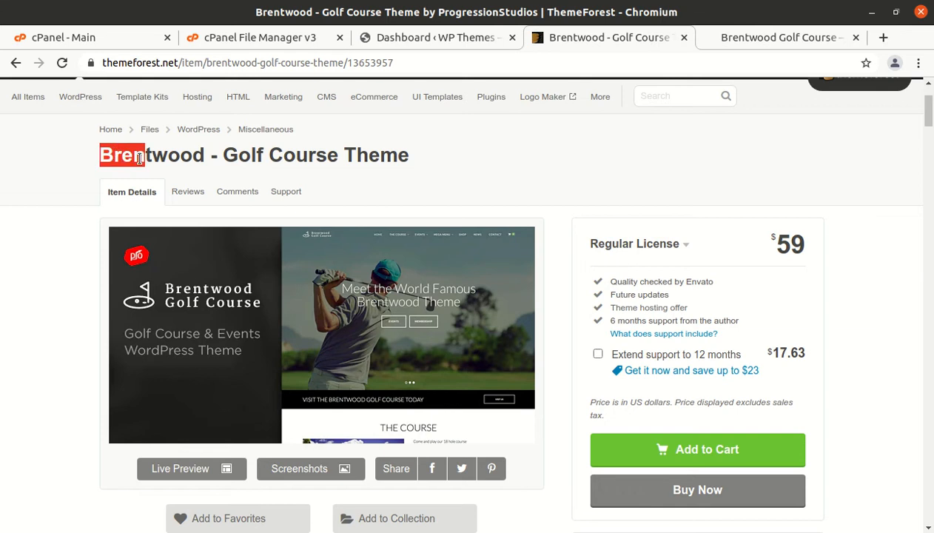
- Examine the Brentwood theme's ThemeForest page, including its key features and its creation and last update dates
scroll(452, 244, down, 3)
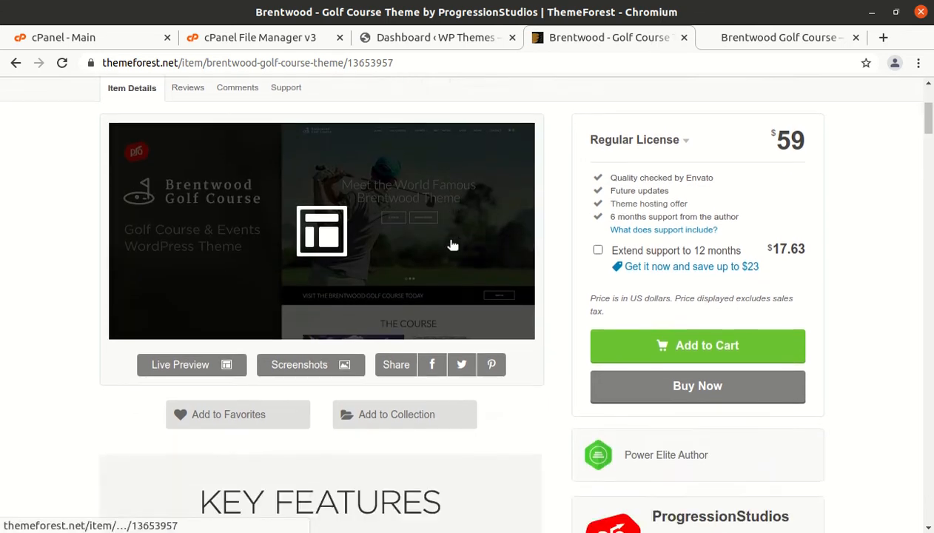
scroll(377, 352, up, 3)
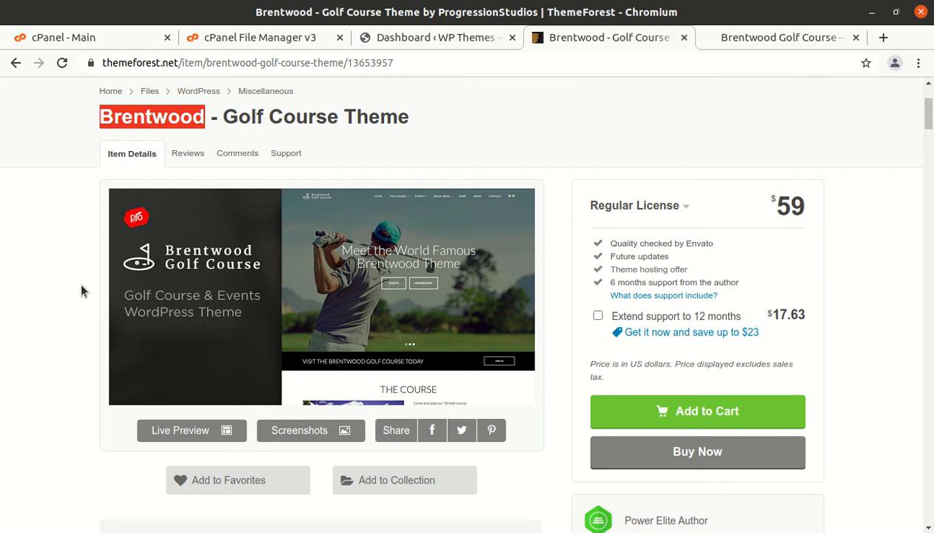
scroll(318, 311, down, 4)
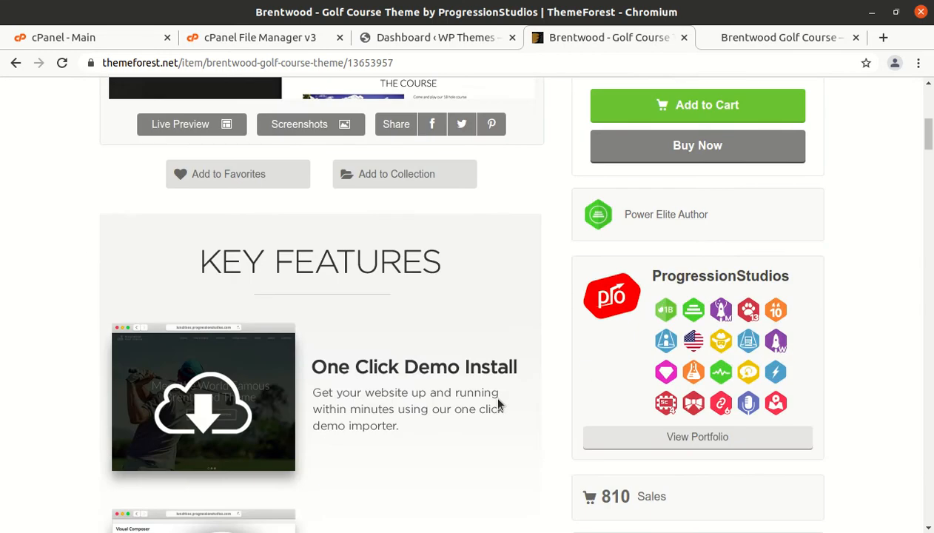
scroll(497, 403, down, 5)
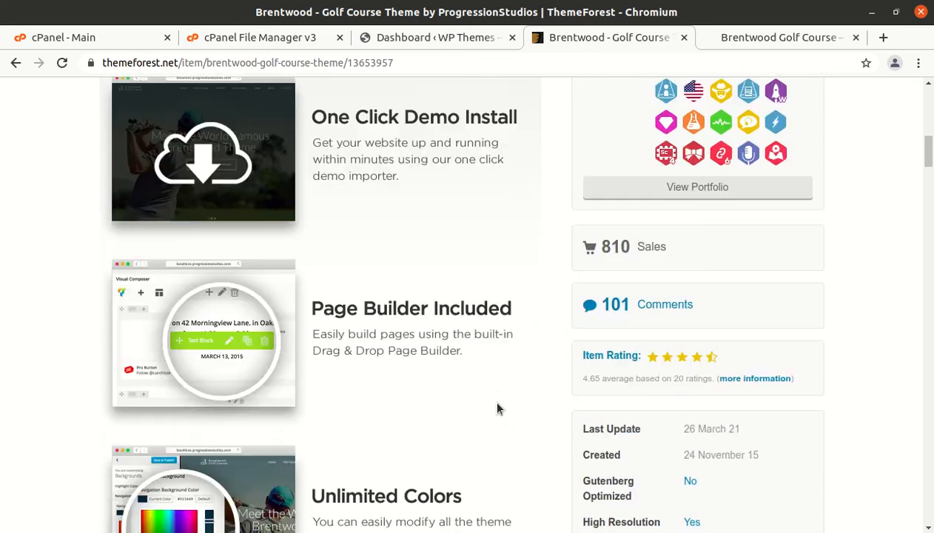
scroll(498, 408, down, 2)
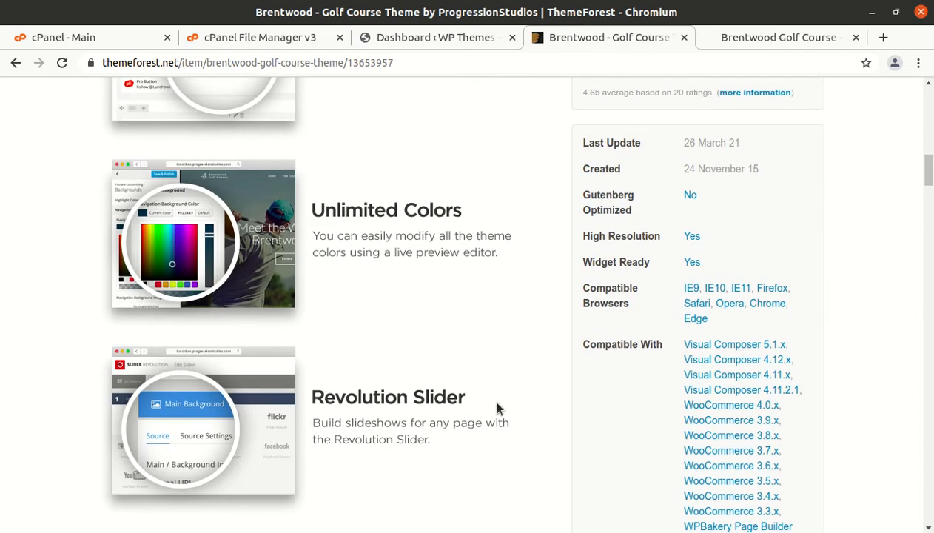
scroll(497, 408, up, 4)
scroll(548, 385, down, 2)
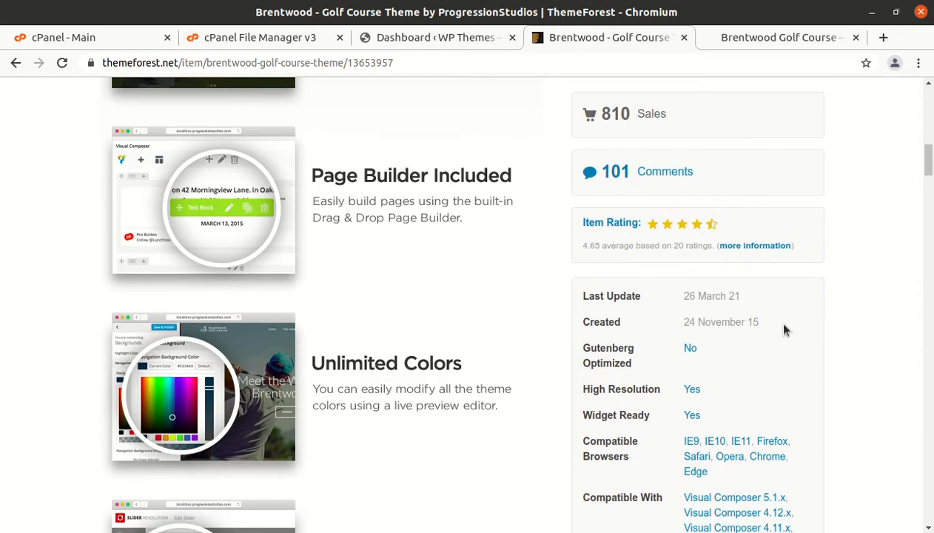
drag(784, 324, 691, 324)
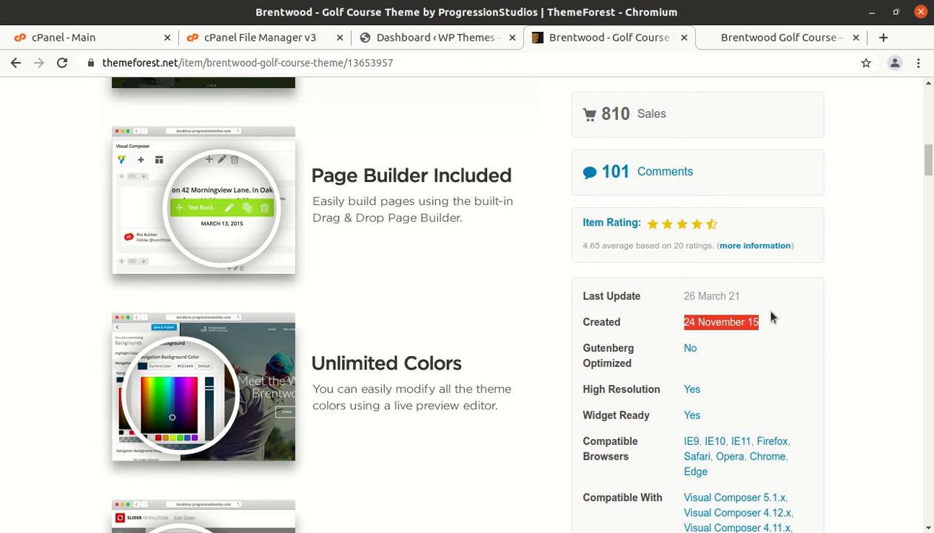
drag(753, 299, 671, 304)
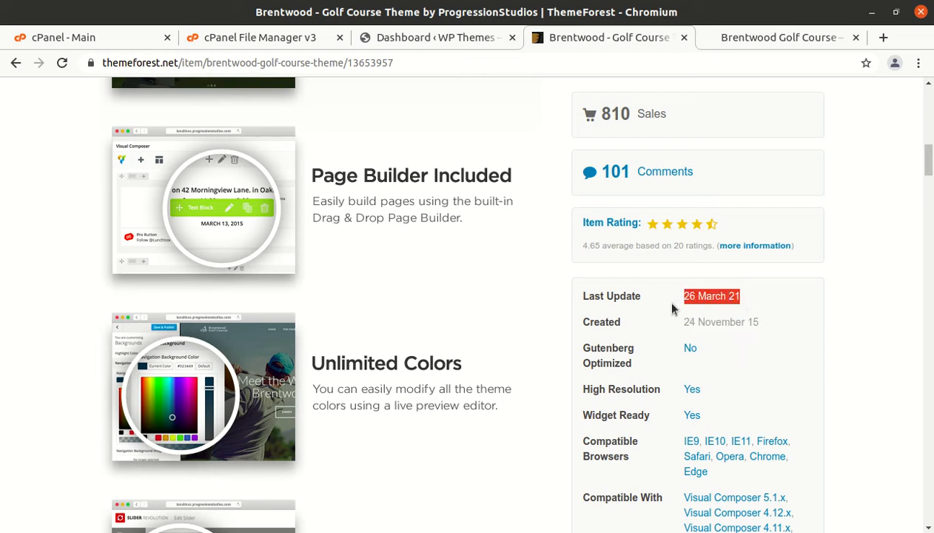
scroll(673, 358, up, 10)
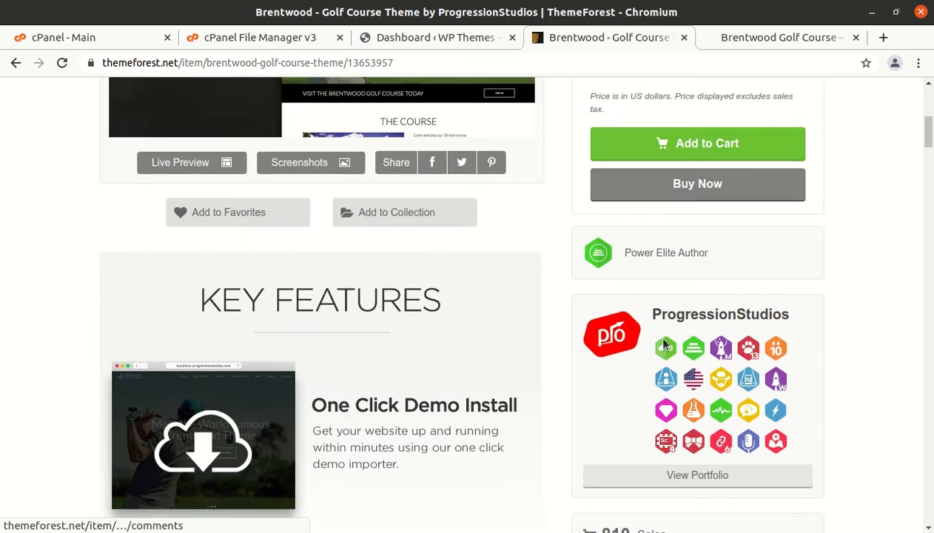
- Examine the Brentwood Golf Course demo home page, from the slider through the course packages to the contact section
click(731, 37)
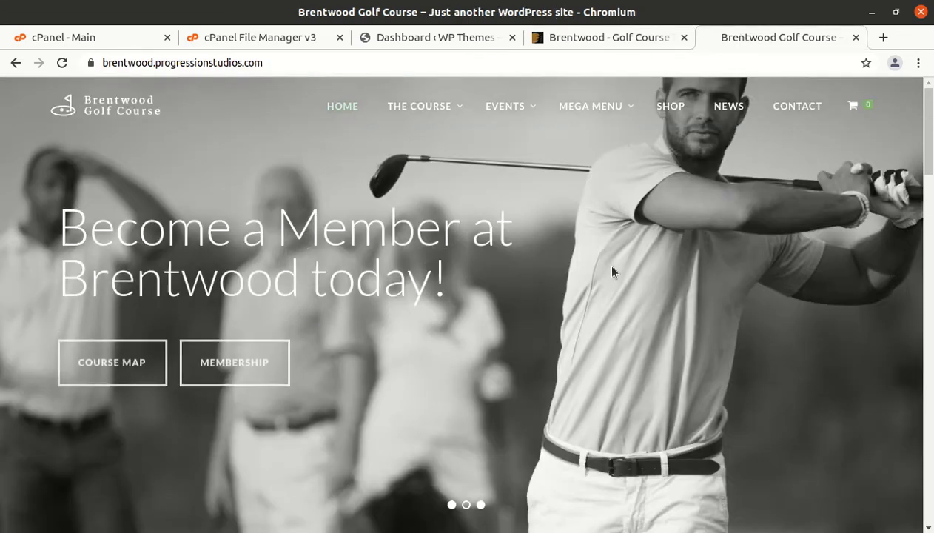
scroll(530, 352, down, 8)
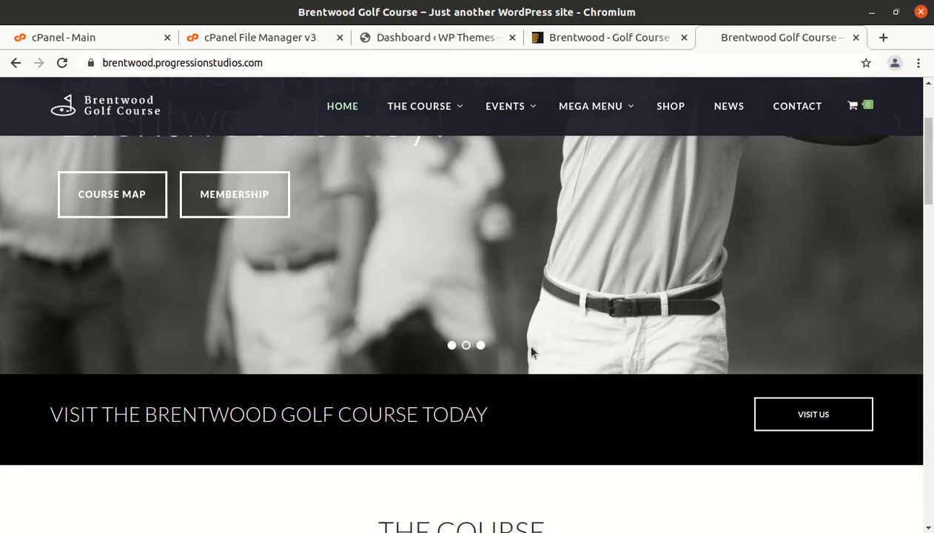
scroll(533, 350, down, 10)
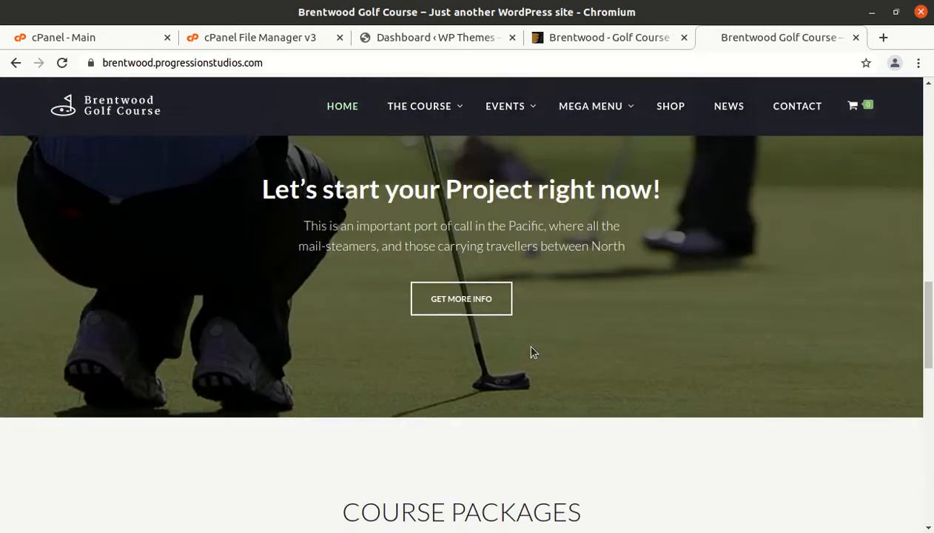
scroll(268, 401, down, 6)
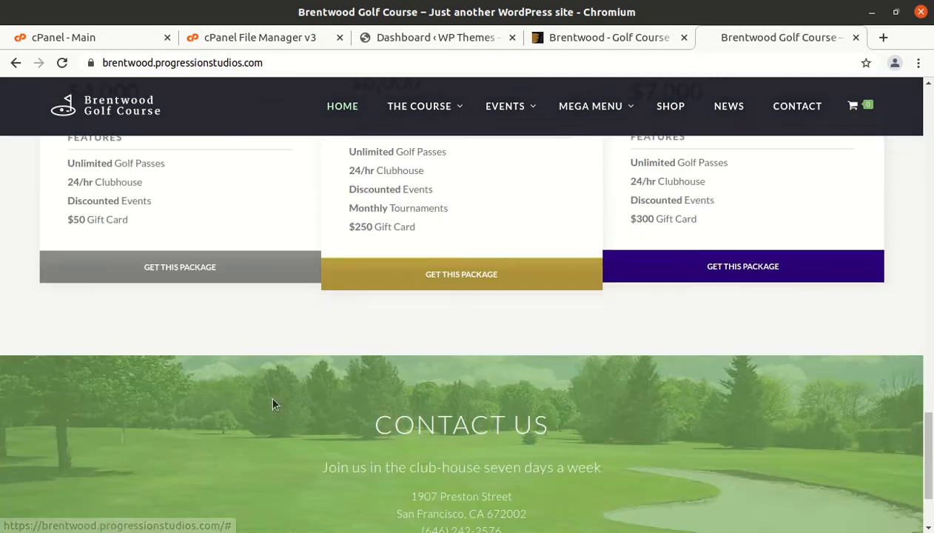
scroll(272, 403, up, 10)
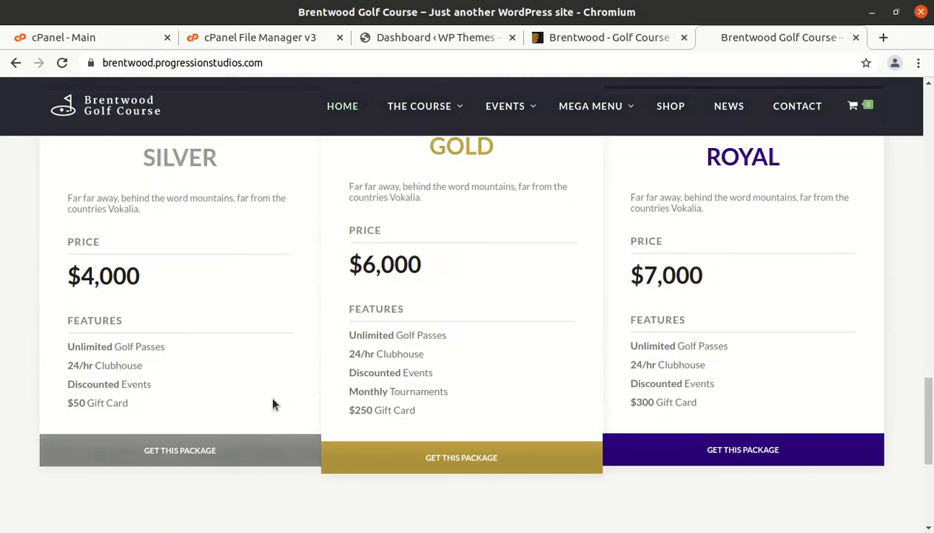
scroll(272, 403, up, 4)
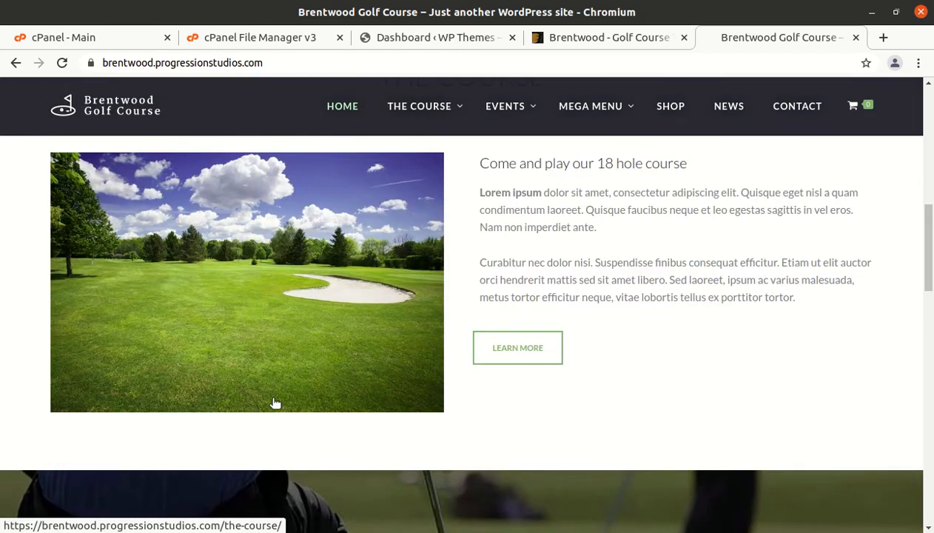
scroll(274, 403, up, 8)
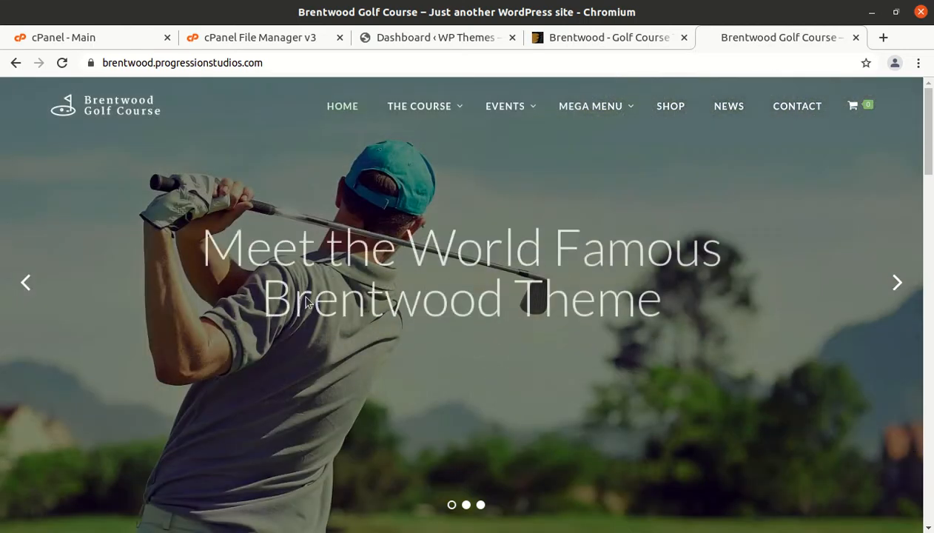
scroll(390, 371, down, 3)
scroll(274, 398, down, 5)
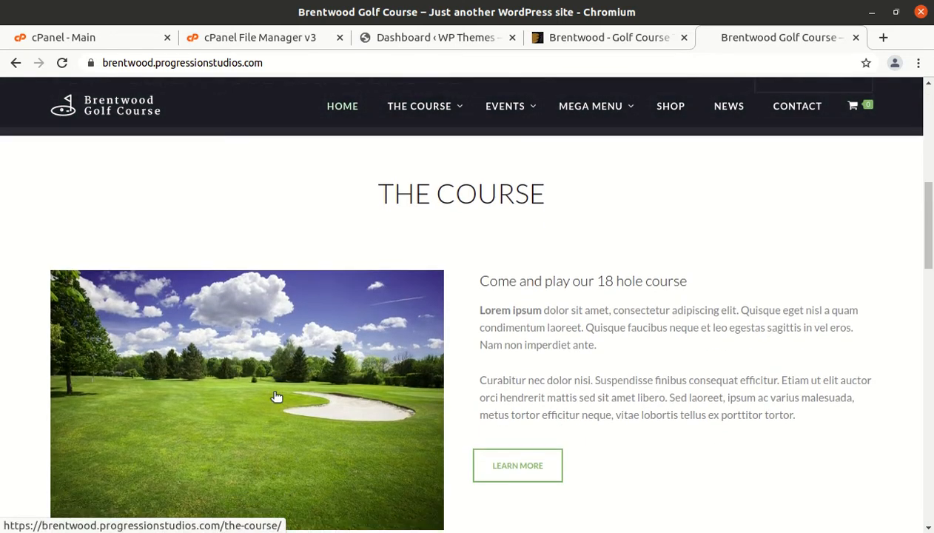
scroll(275, 397, up, 4)
scroll(274, 392, up, 3)
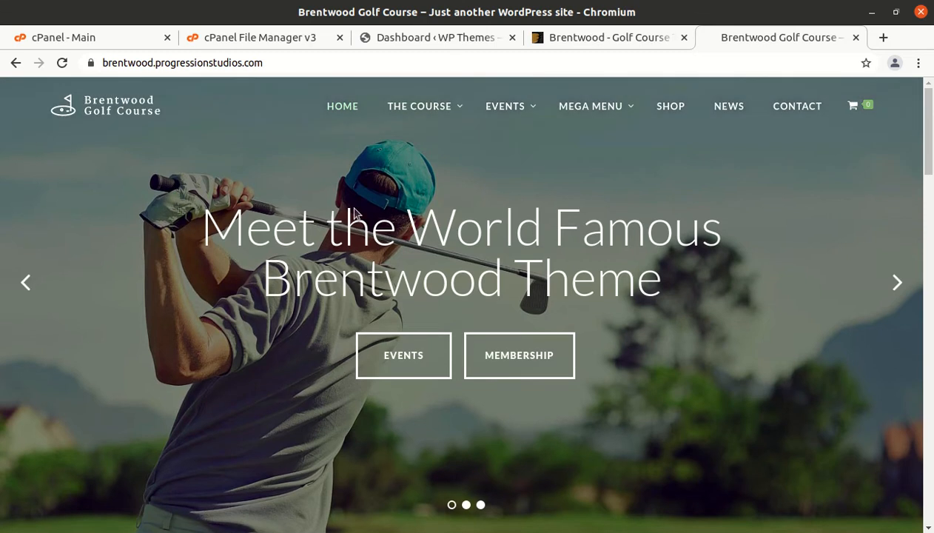
- Switch to the WordPress dashboard and visit the WP Themes site's front page
click(380, 37)
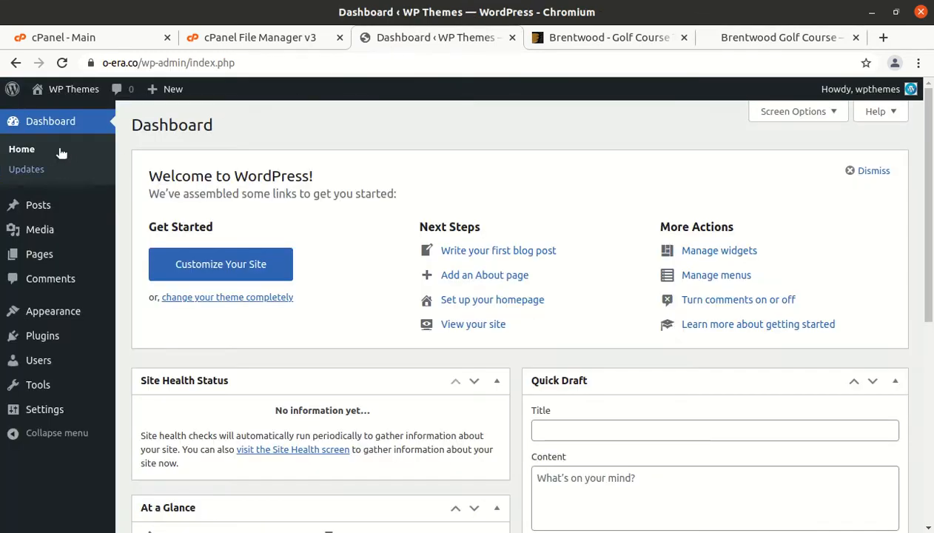
mouse_move(44, 97)
click(50, 115)
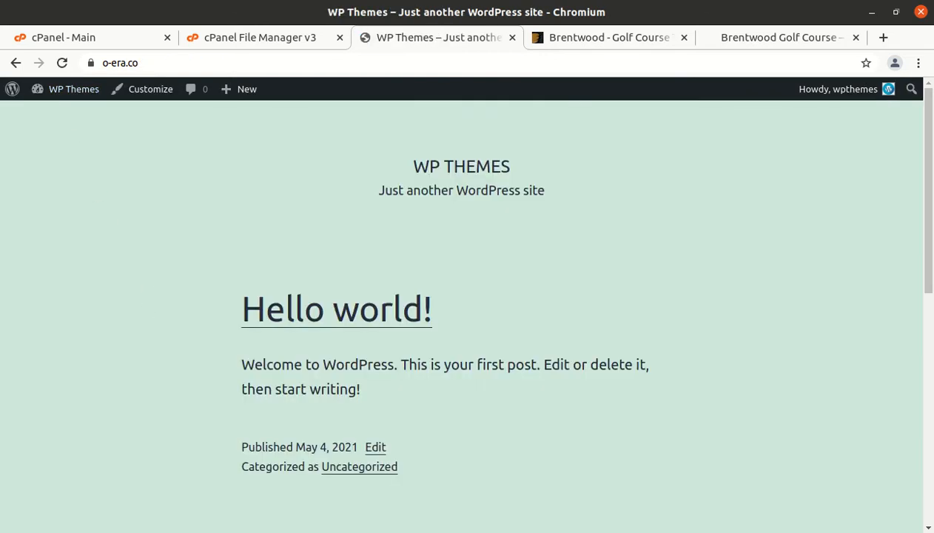
- Bring up the Brentwood_v2.9 download folder and check its Additional Files, Documentation and Licensing folders
click(0, 23)
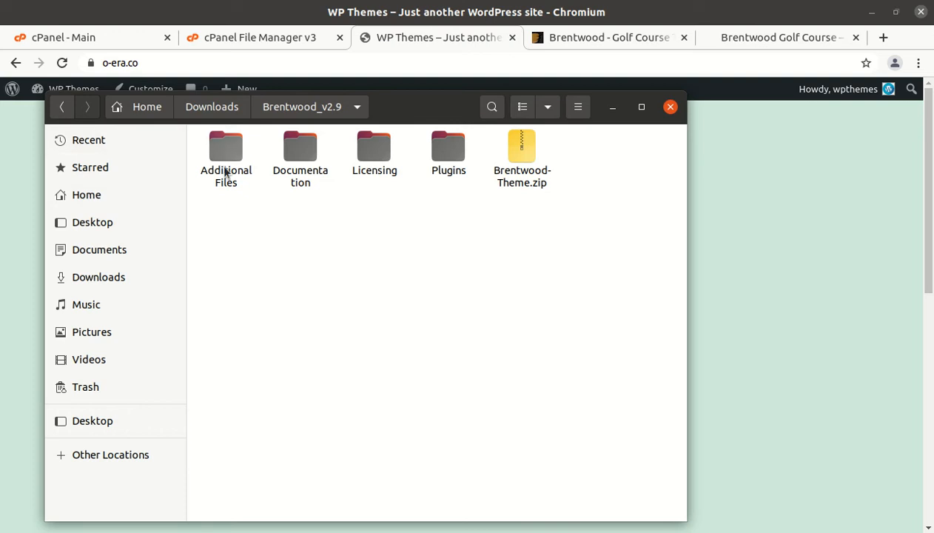
double_click(218, 154)
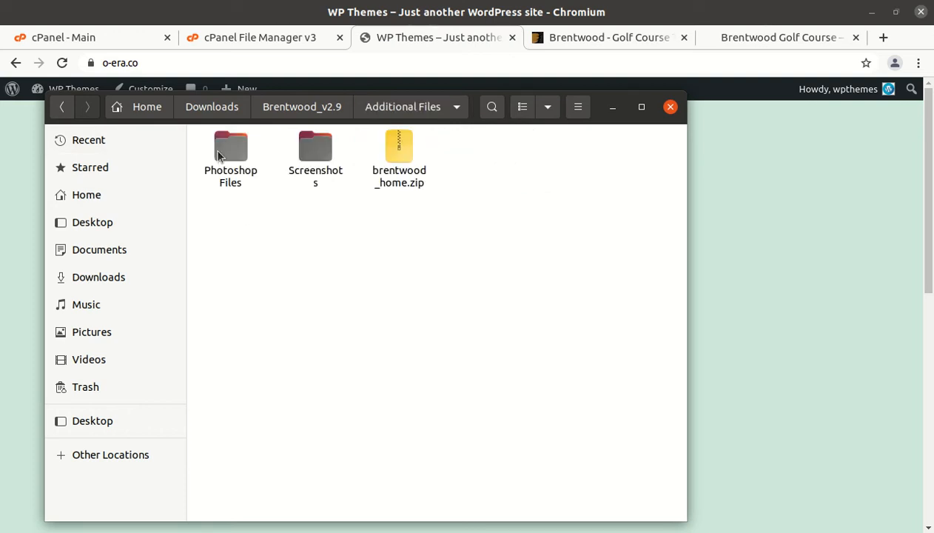
click(311, 113)
click(307, 152)
click(358, 157)
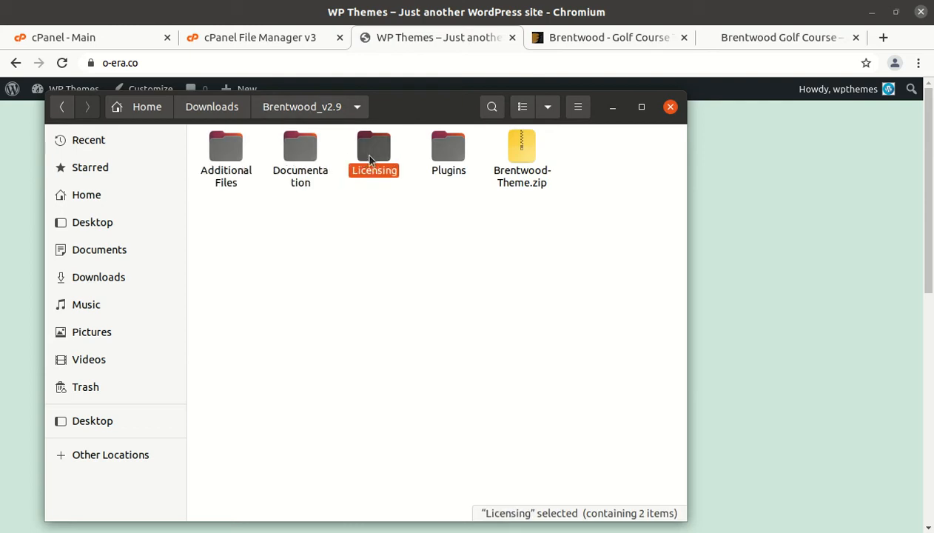
- Check the zip files in the Plugins folder, locate Brentwood-Theme.zip in Brentwood_v2.9, and minimize the file browser
double_click(438, 153)
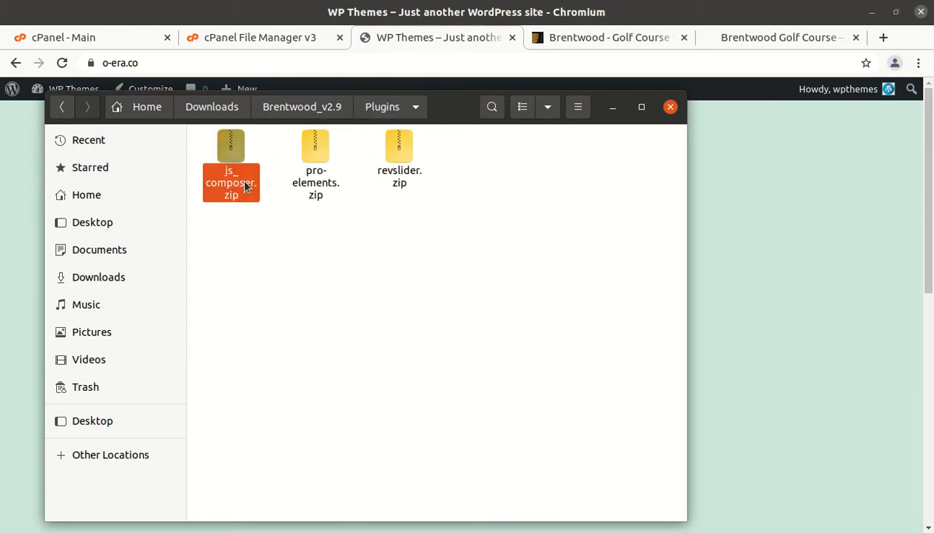
click(238, 181)
click(320, 187)
click(402, 186)
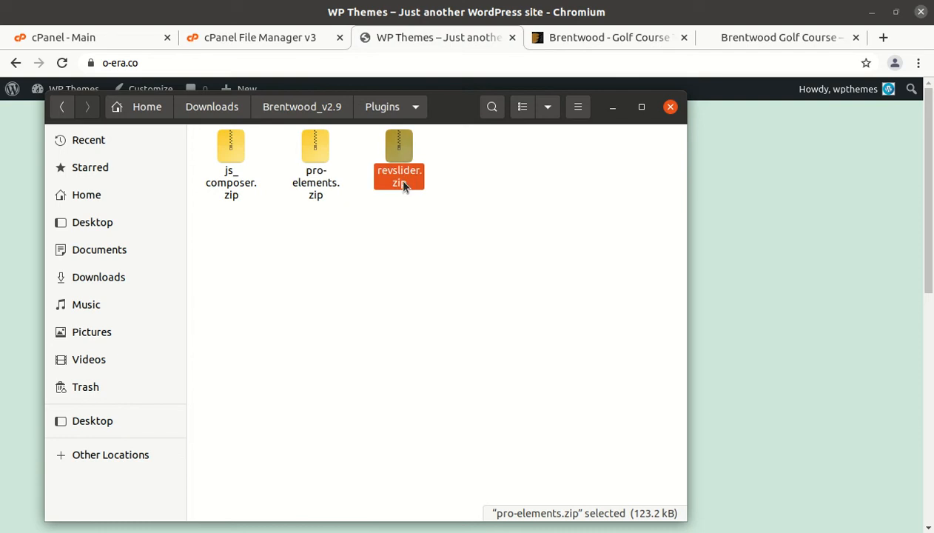
click(284, 111)
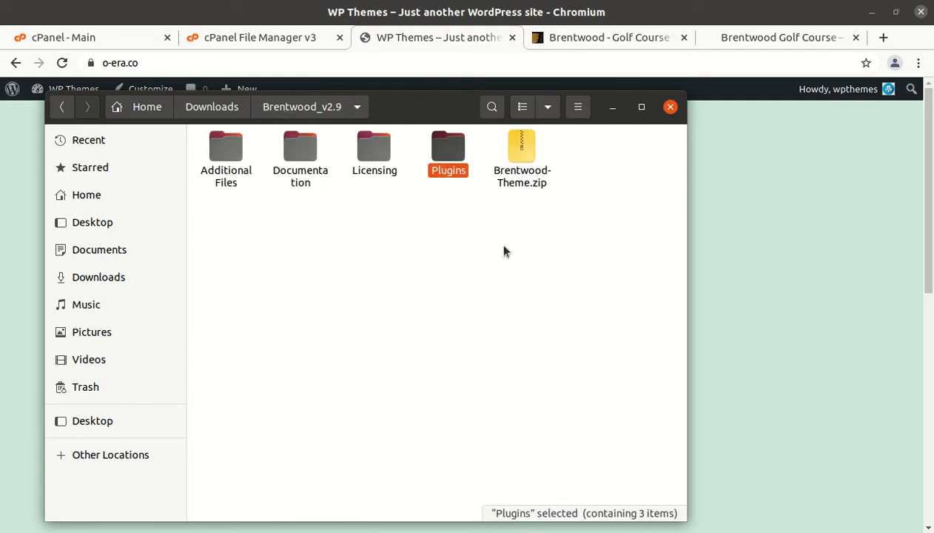
click(522, 159)
click(614, 108)
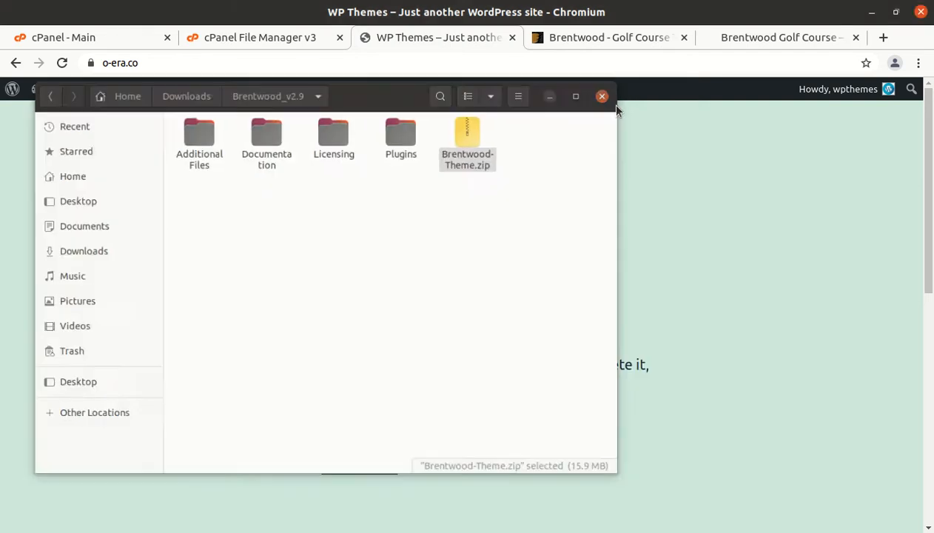
- Go to the site's theme management and open the form for uploading a new theme in .zip format
mouse_move(77, 94)
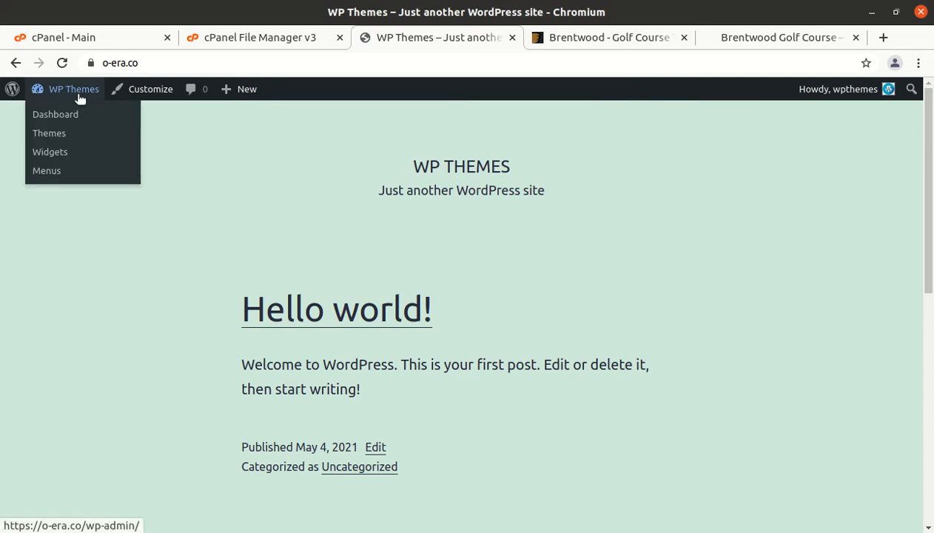
click(61, 138)
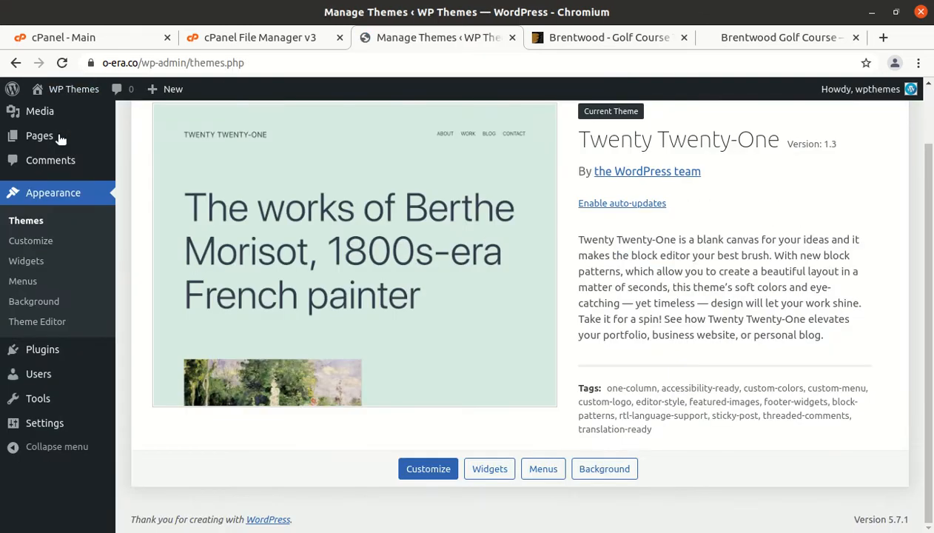
scroll(250, 148, up, 2)
click(254, 126)
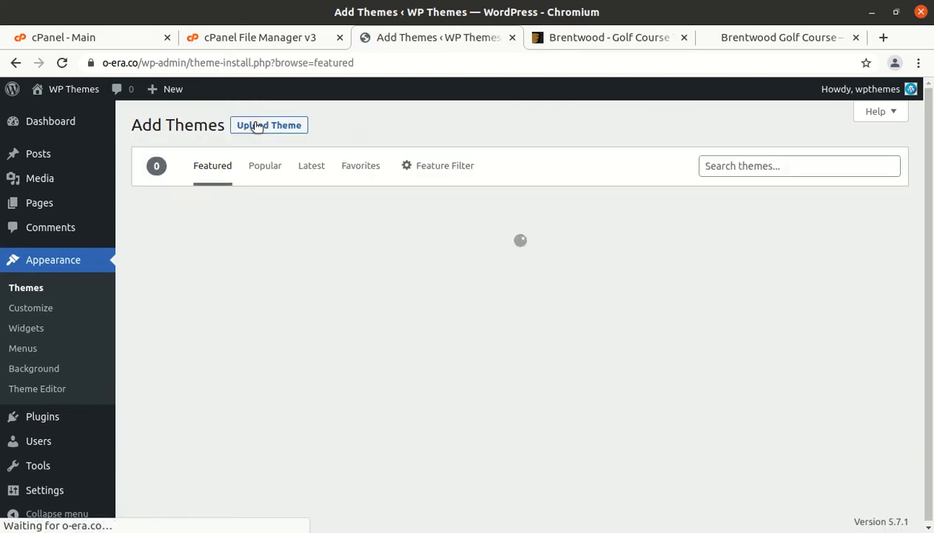
click(254, 125)
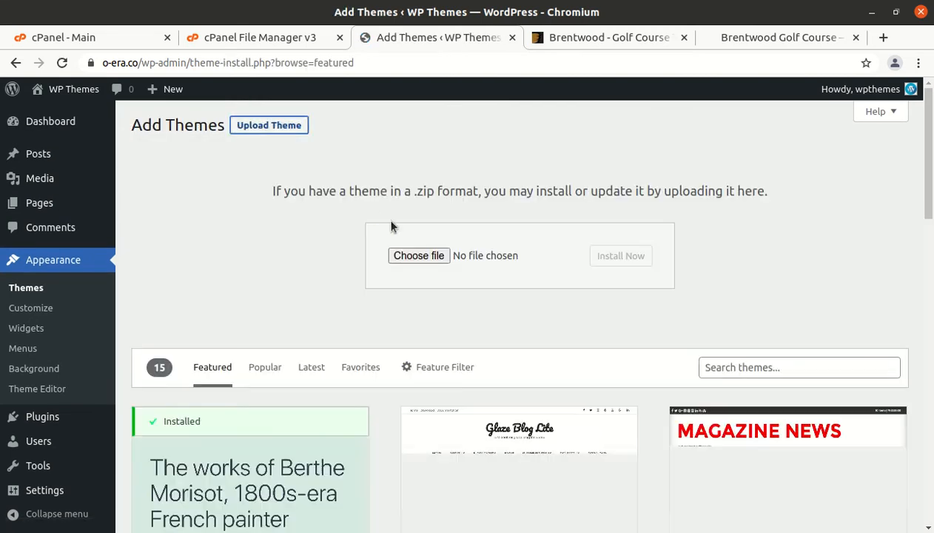
click(418, 256)
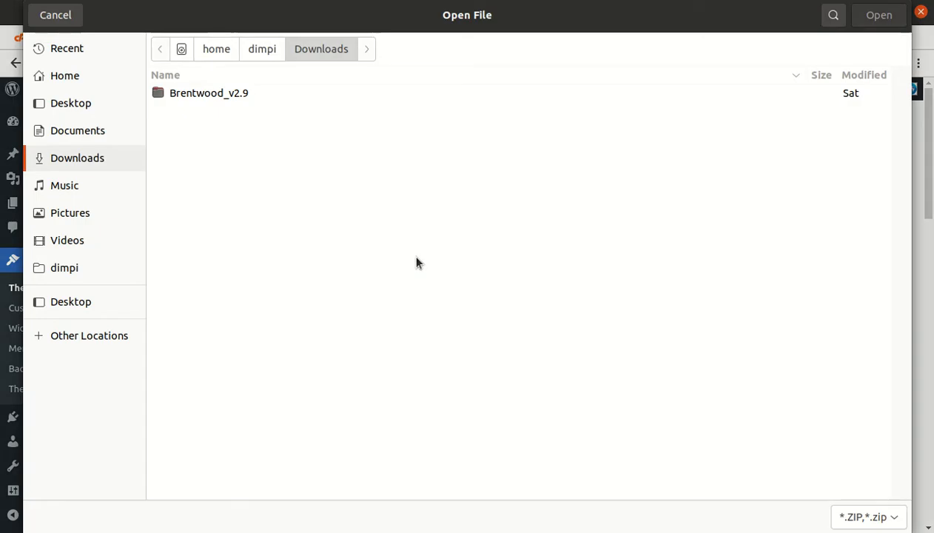
double_click(230, 88)
click(219, 161)
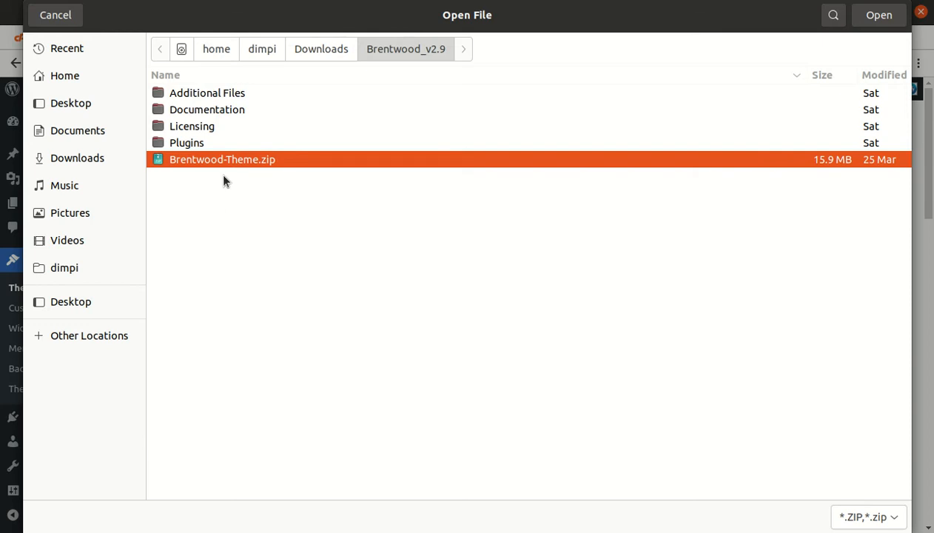
click(55, 15)
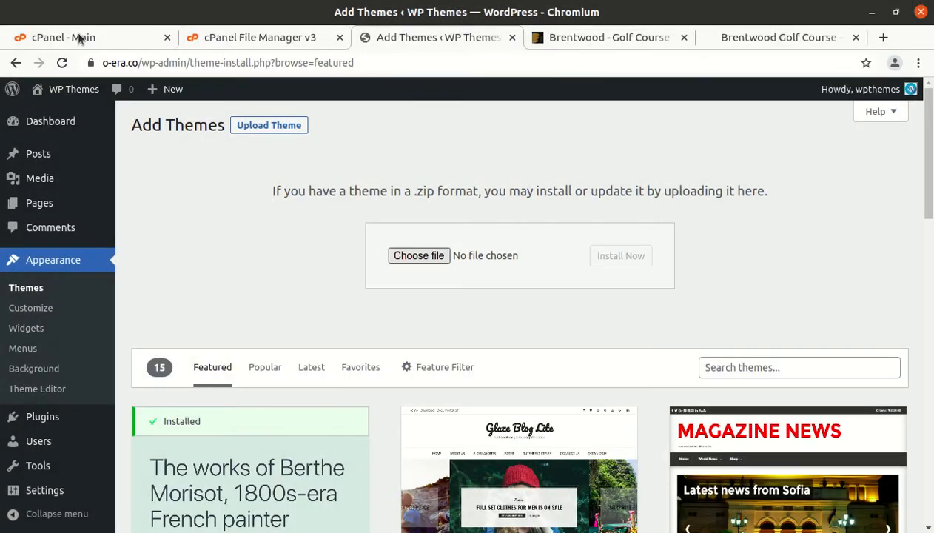
- Switch to the cPanel File Manager and upload Brentwood-Theme.zip from Downloads/Brentwood_v2.9 into o-era.co/wp-content/themes
click(239, 35)
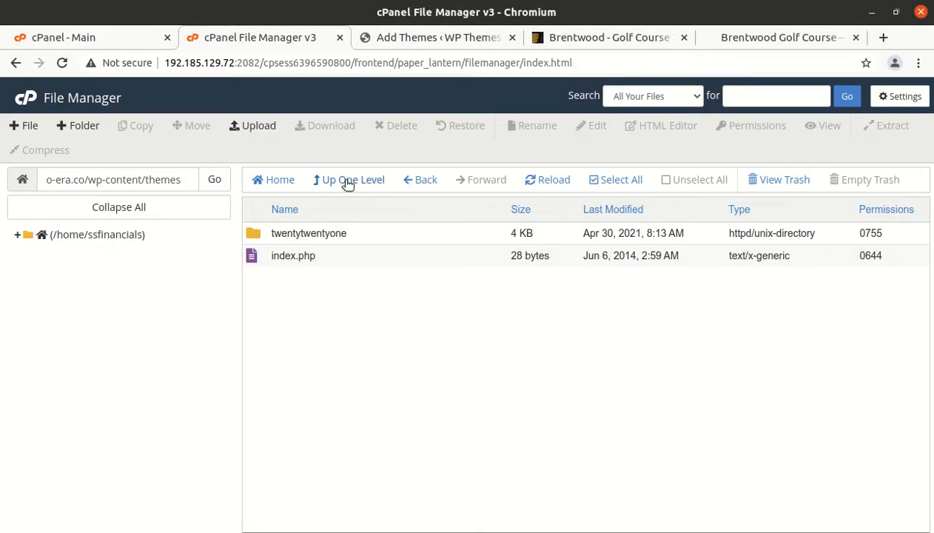
click(255, 125)
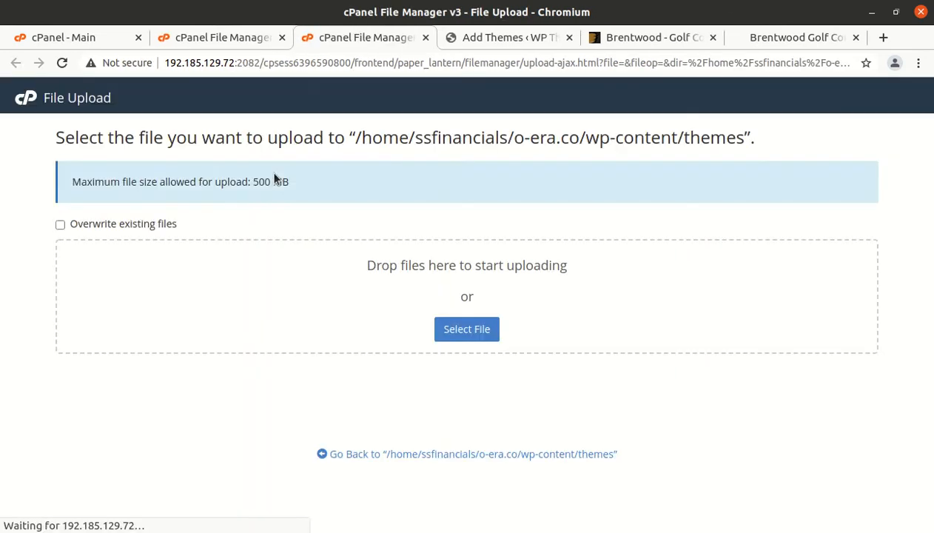
click(466, 328)
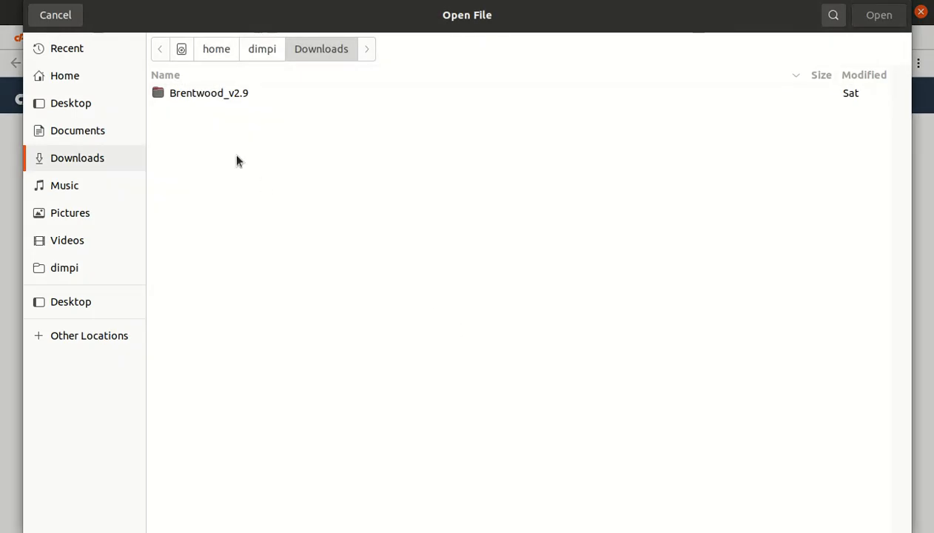
double_click(199, 101)
click(200, 158)
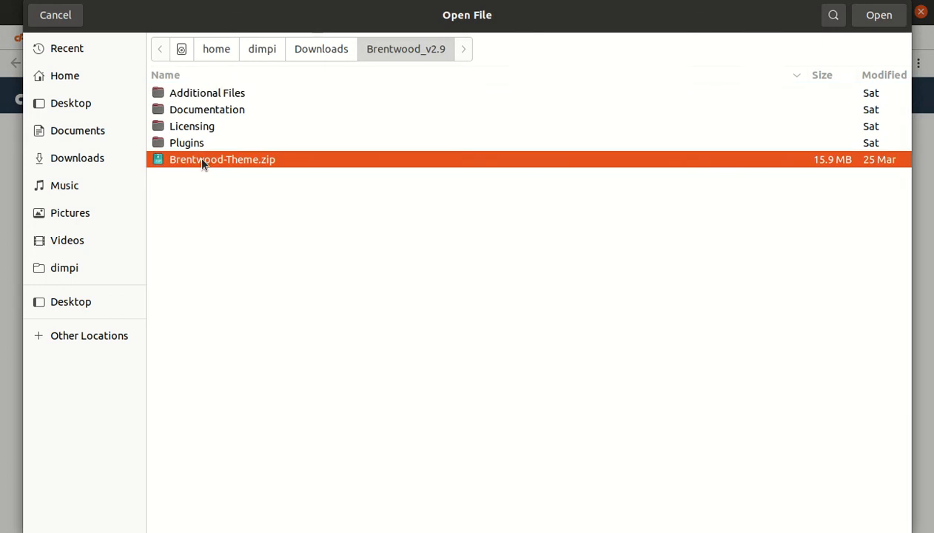
click(865, 16)
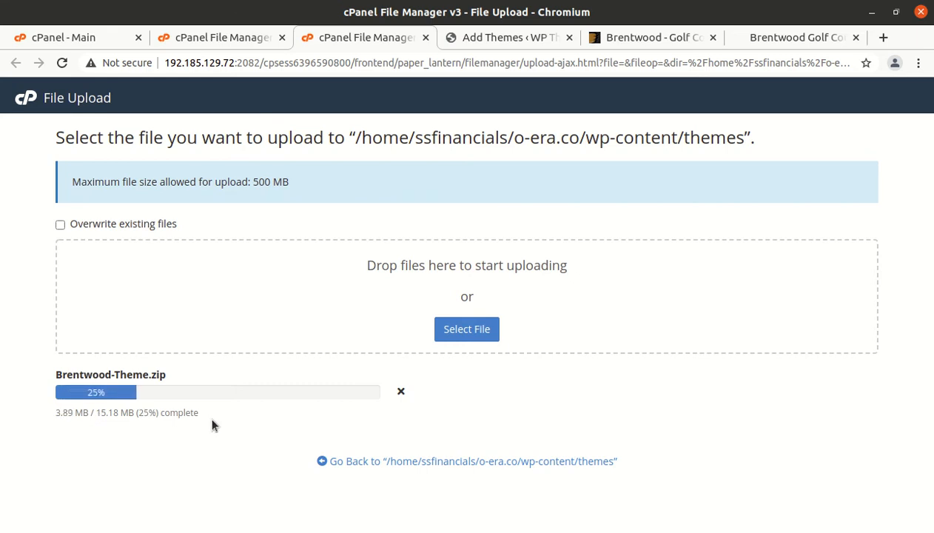
- Check the upload progress of Brentwood-Theme.zip and close the file upload page
click(458, 41)
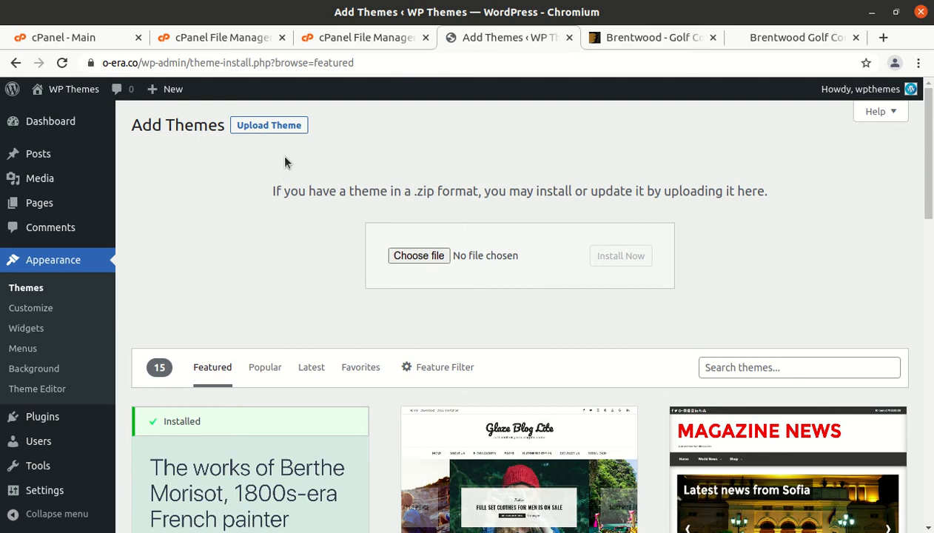
click(344, 40)
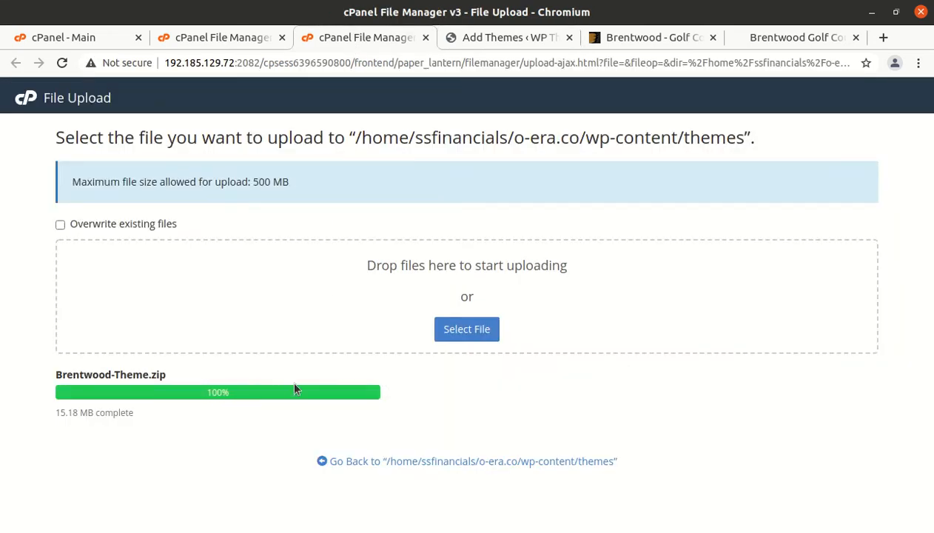
drag(235, 395, 207, 395)
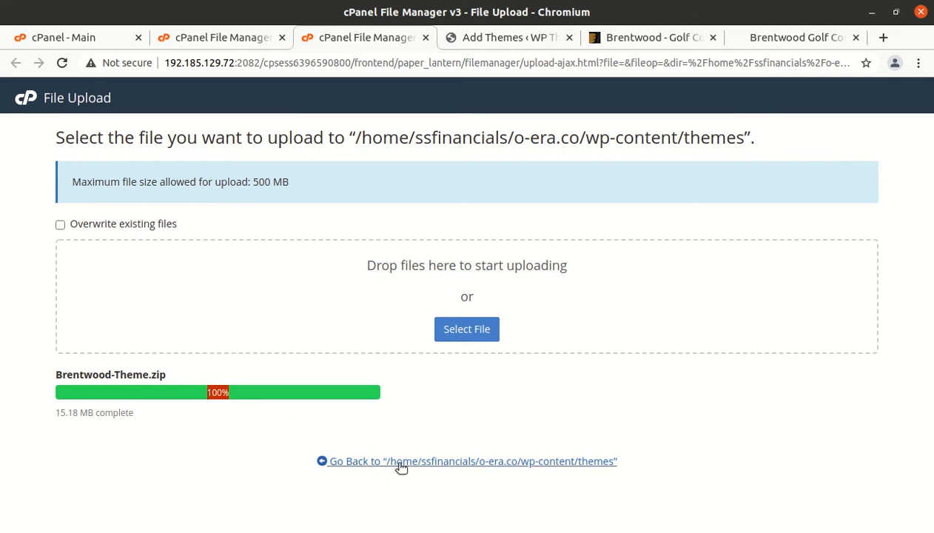
key(ctrl+w)
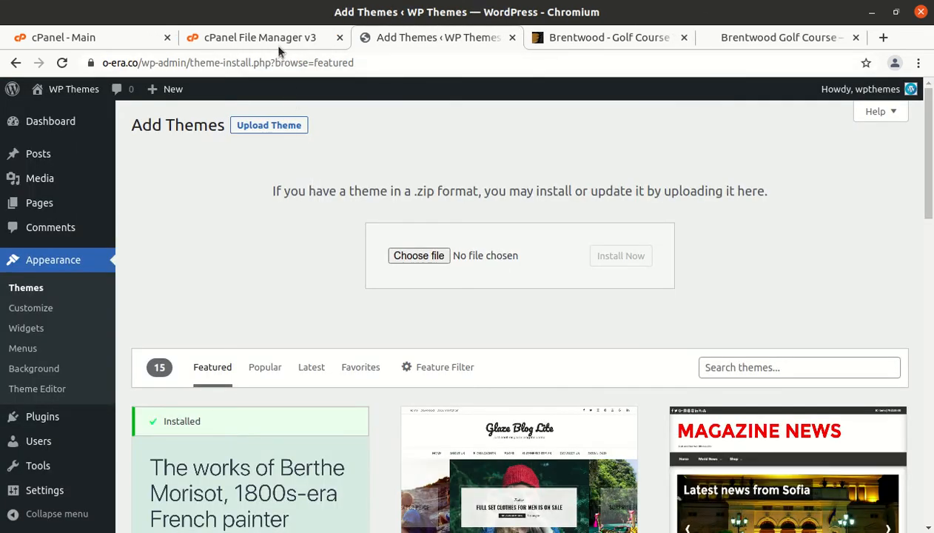
- Extract Brentwood-Theme.zip into /o-era.co/wp-content/themes in the File Manager and reload the file list
click(271, 38)
click(389, 252)
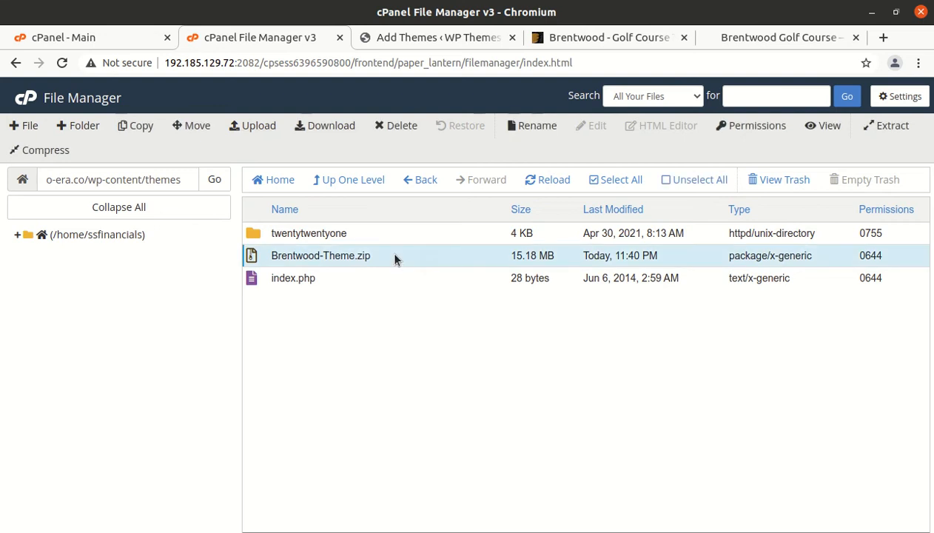
right_click(389, 252)
click(439, 416)
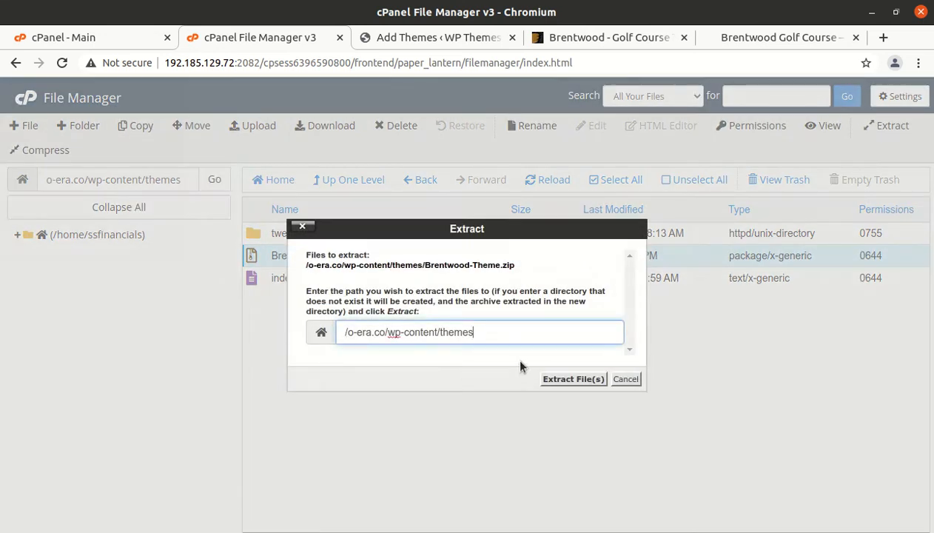
click(549, 379)
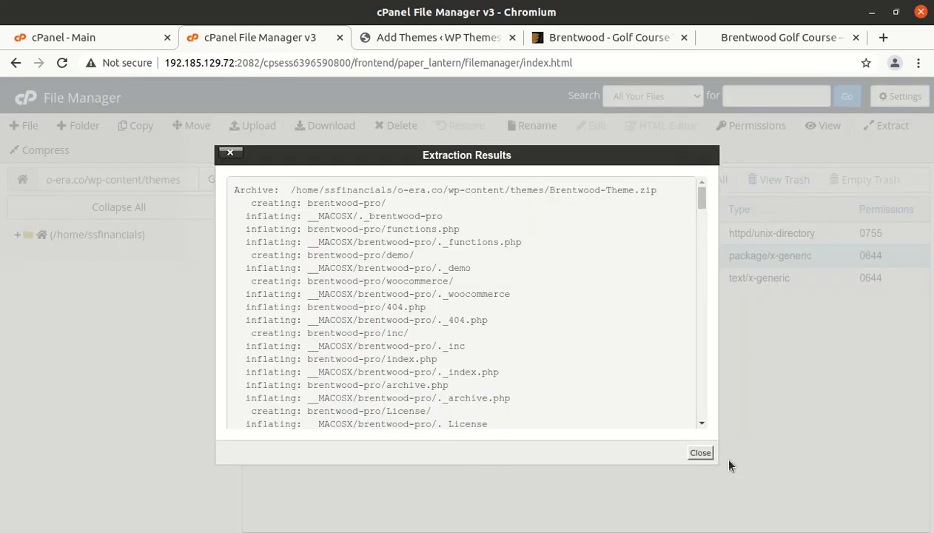
click(700, 453)
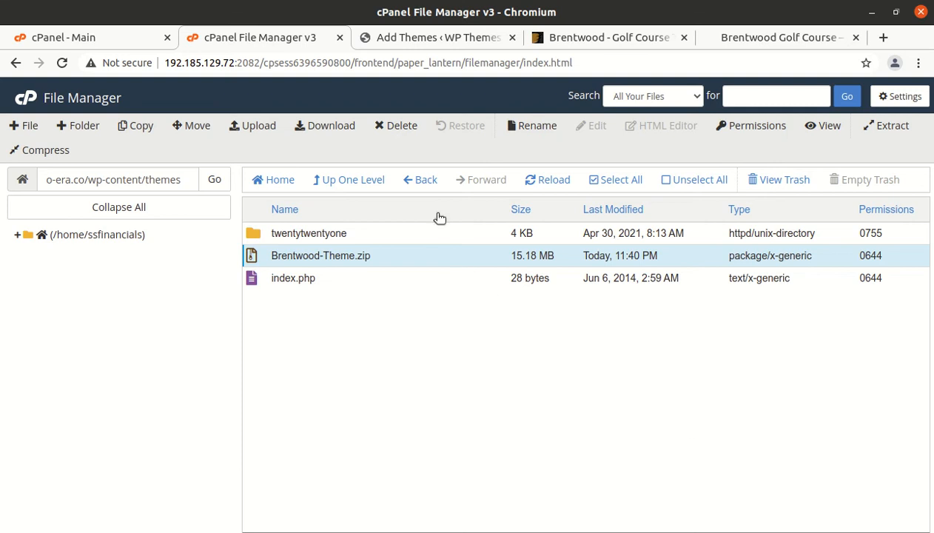
click(549, 179)
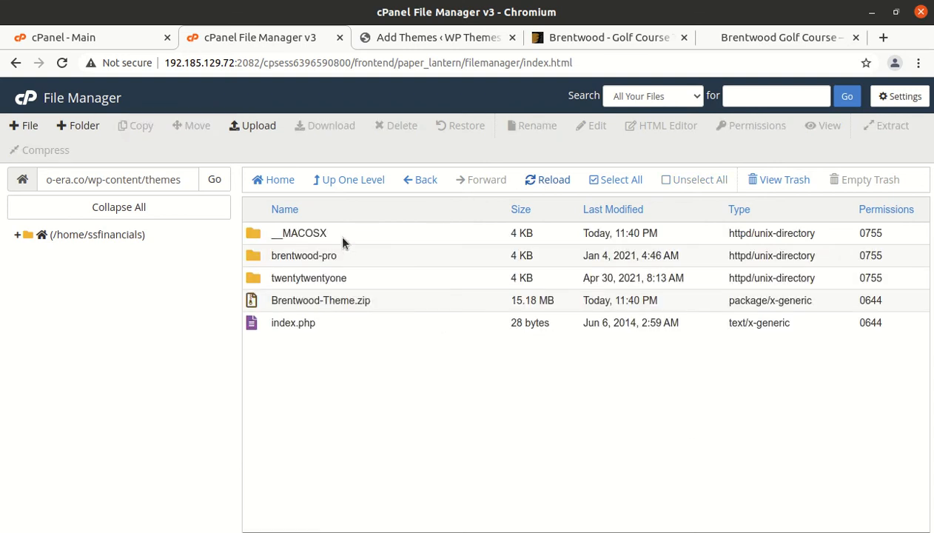
- Look through the contents of the extracted brentwood-pro folder and return to the themes folder
double_click(344, 255)
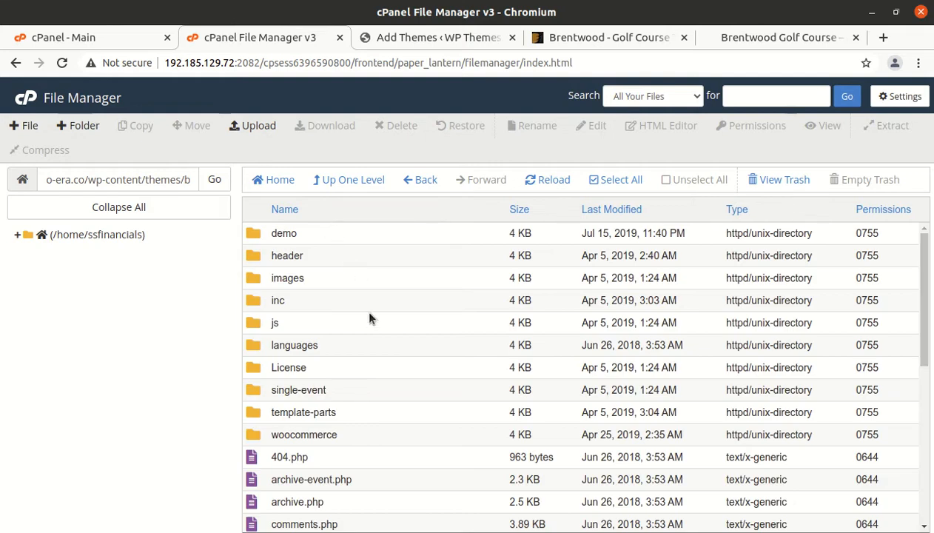
scroll(370, 318, down, 5)
click(345, 185)
- Move the __MACOSX folder in the themes directory to the trash
click(352, 232)
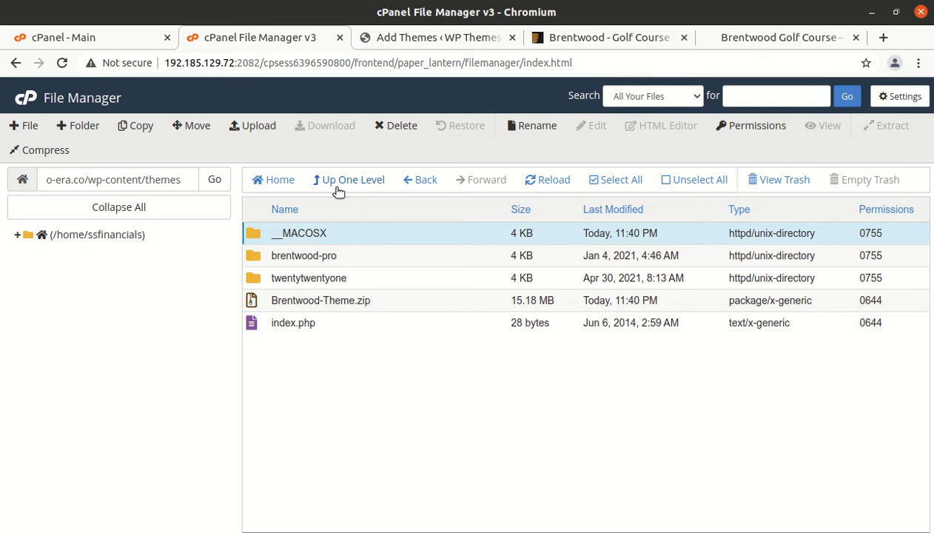
click(394, 126)
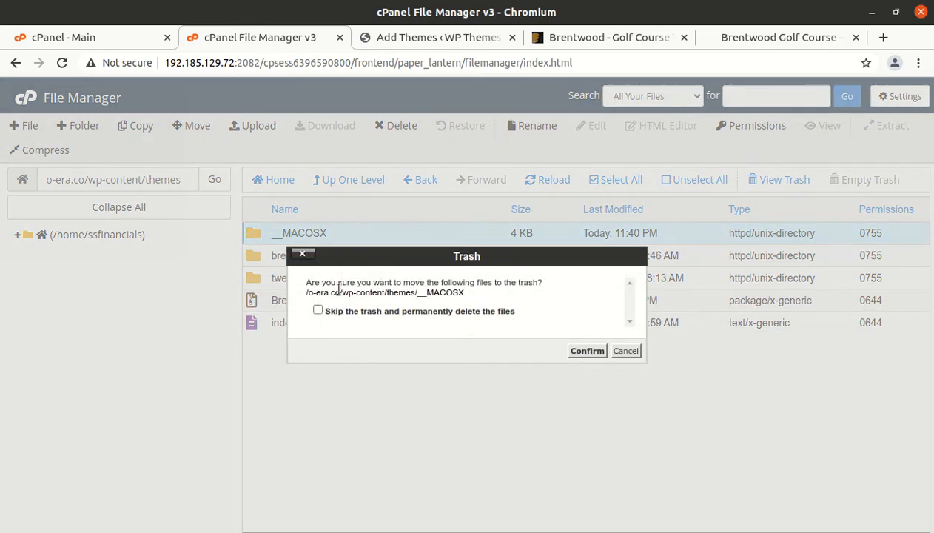
click(576, 351)
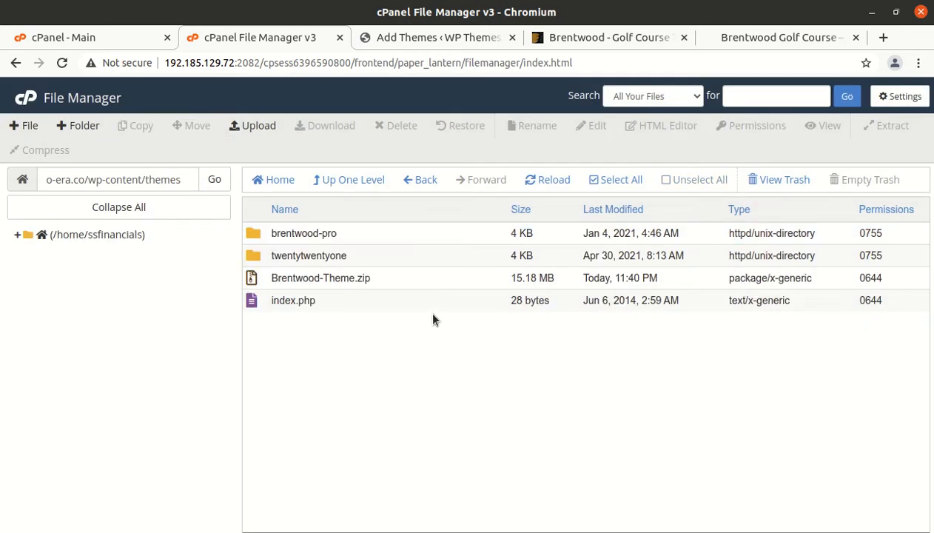
- Permanently delete Brentwood-Theme.zip from the themes directory, skipping the trash
click(397, 278)
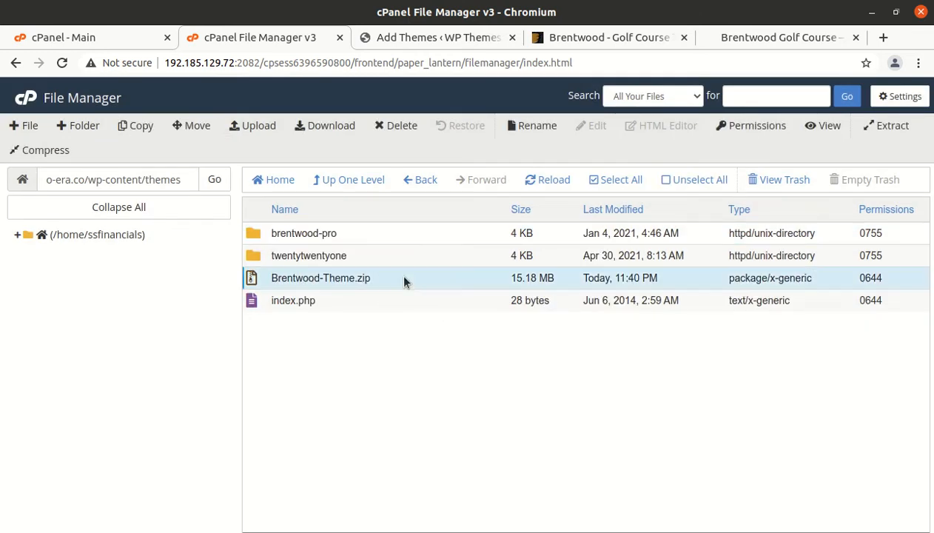
click(389, 125)
click(319, 310)
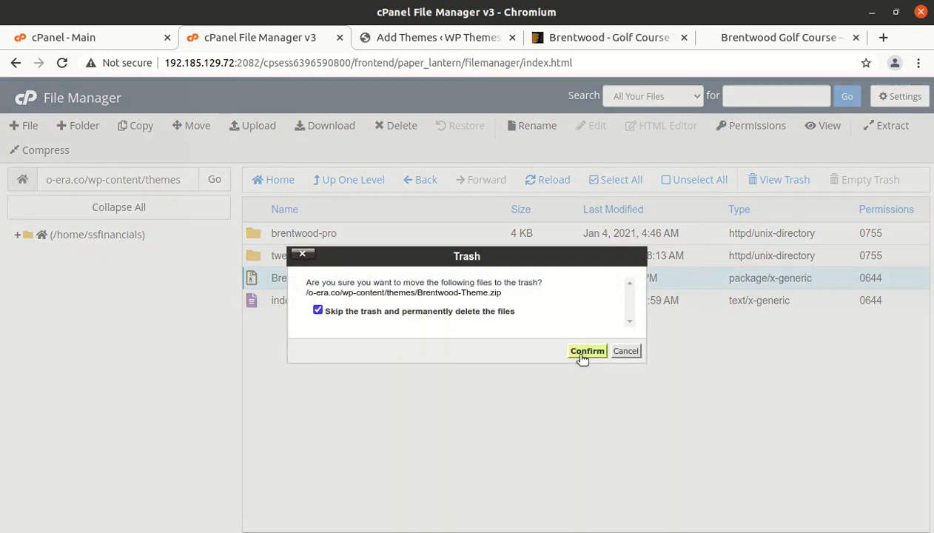
click(585, 351)
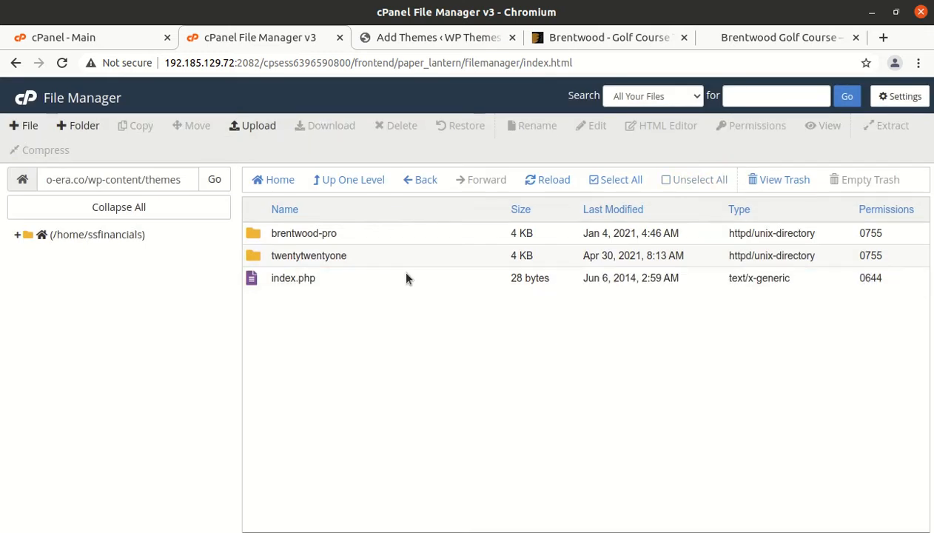
- Return to the installed themes in WordPress, review the Brentwood Pro theme's details and version, and activate it
click(396, 32)
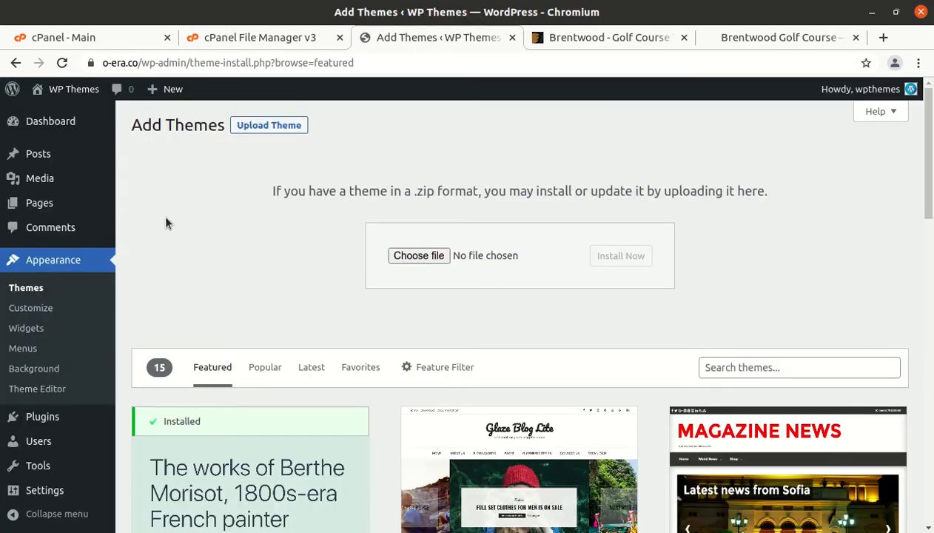
click(33, 293)
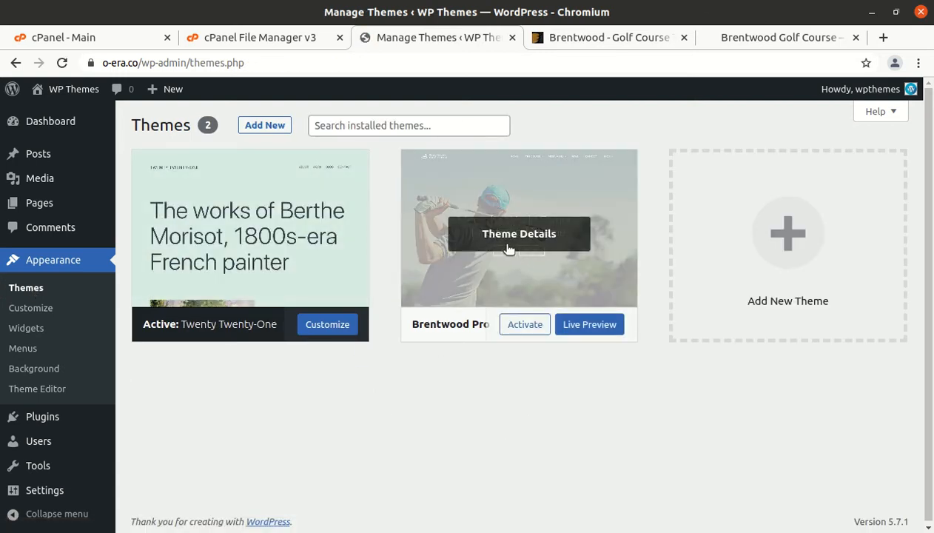
click(505, 300)
drag(569, 194, 788, 197)
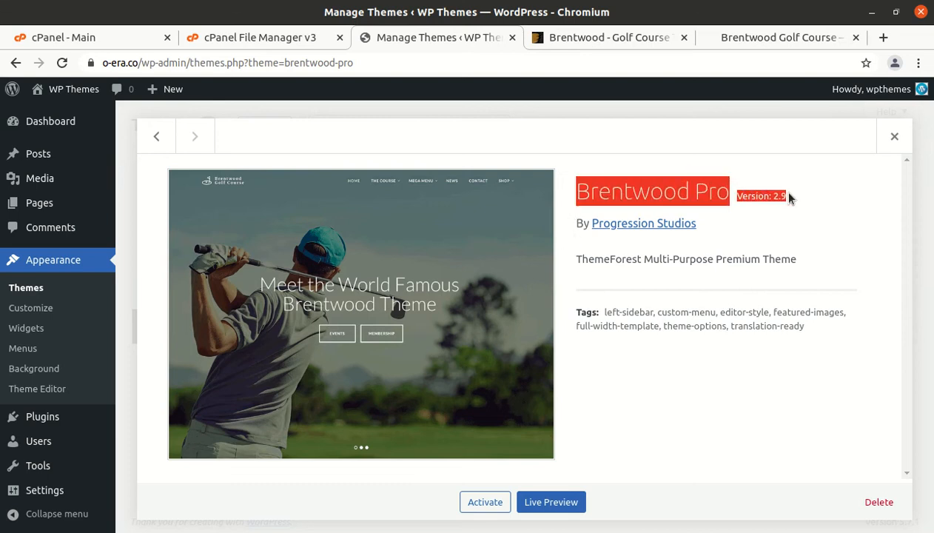
click(669, 291)
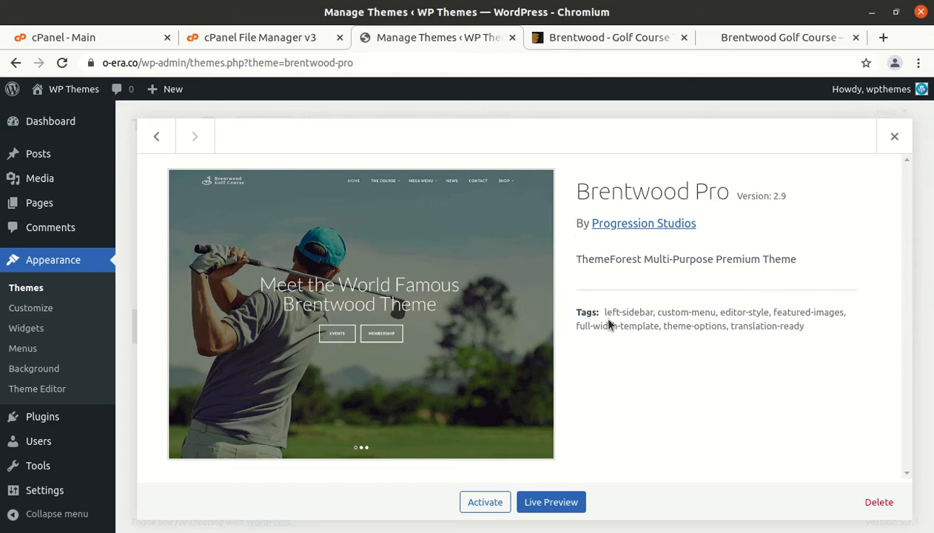
click(487, 509)
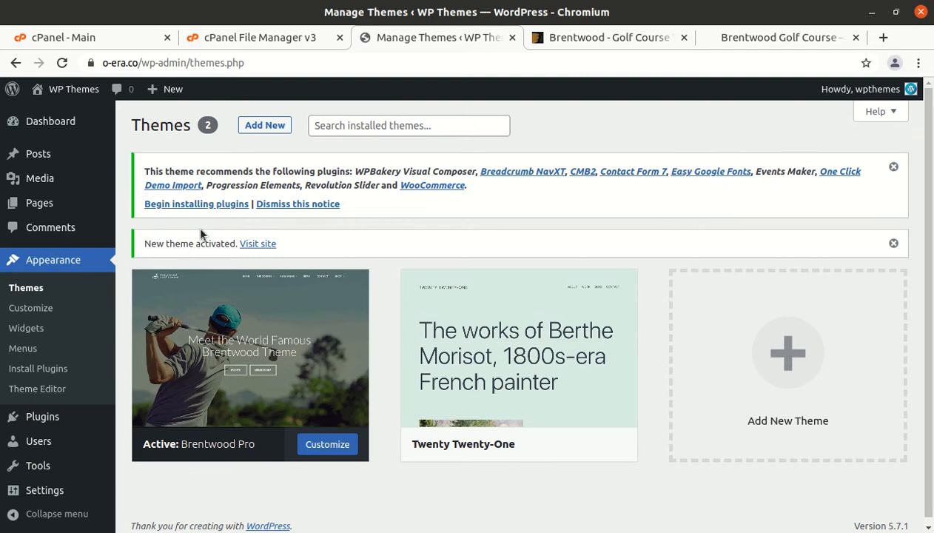
- Begin installing the theme's recommended plugins and review the plugin list, from WPBakery Visual Composer to WooCommerce, with their sources
click(178, 208)
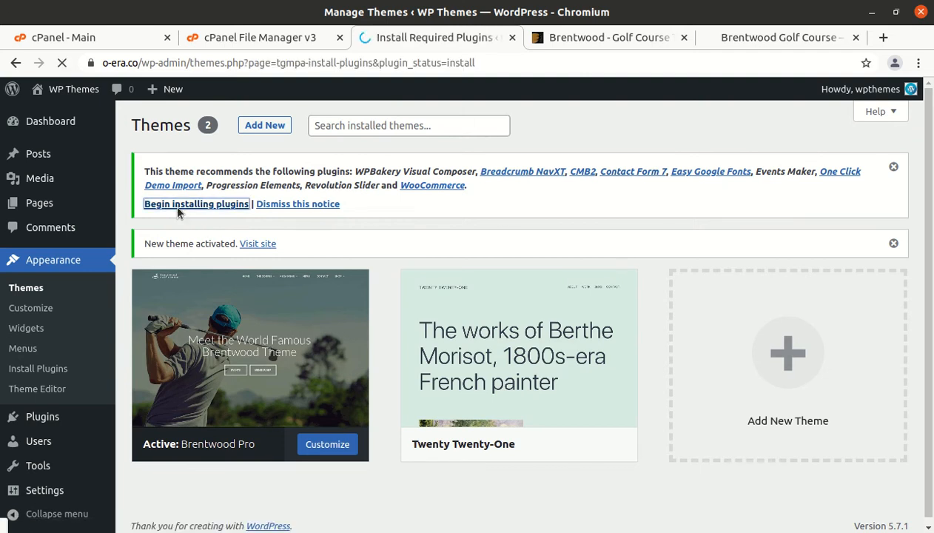
scroll(416, 290, down, 1)
scroll(424, 298, down, 2)
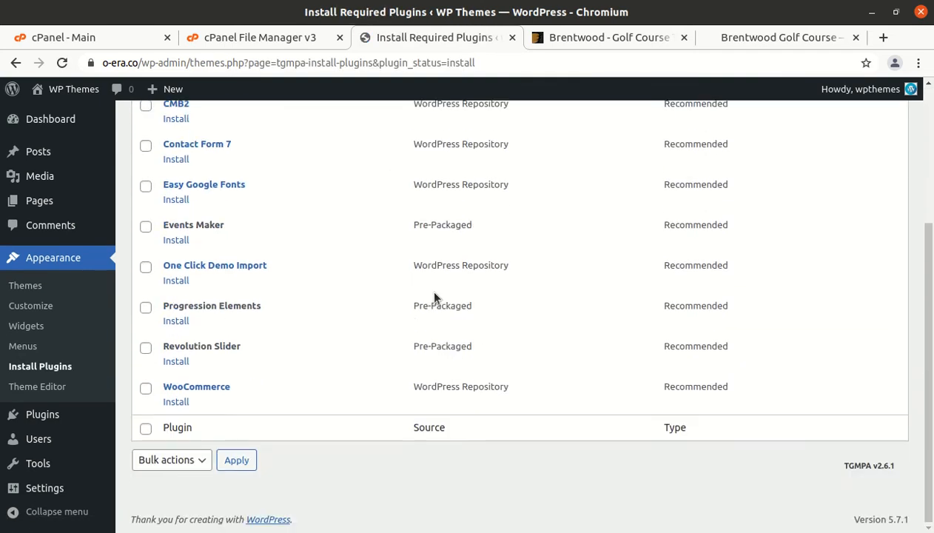
scroll(434, 298, up, 3)
scroll(433, 298, down, 2)
scroll(434, 298, down, 2)
scroll(424, 370, up, 2)
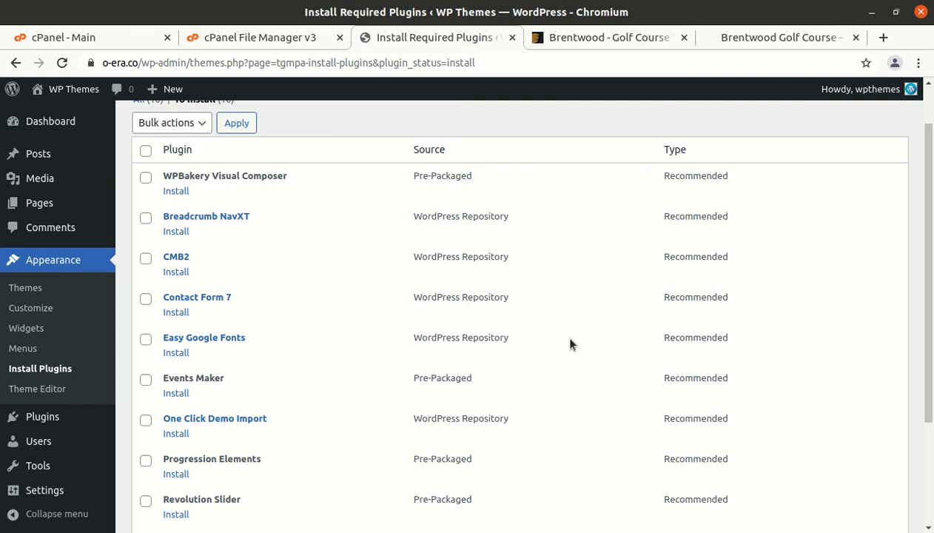
scroll(240, 376, down, 3)
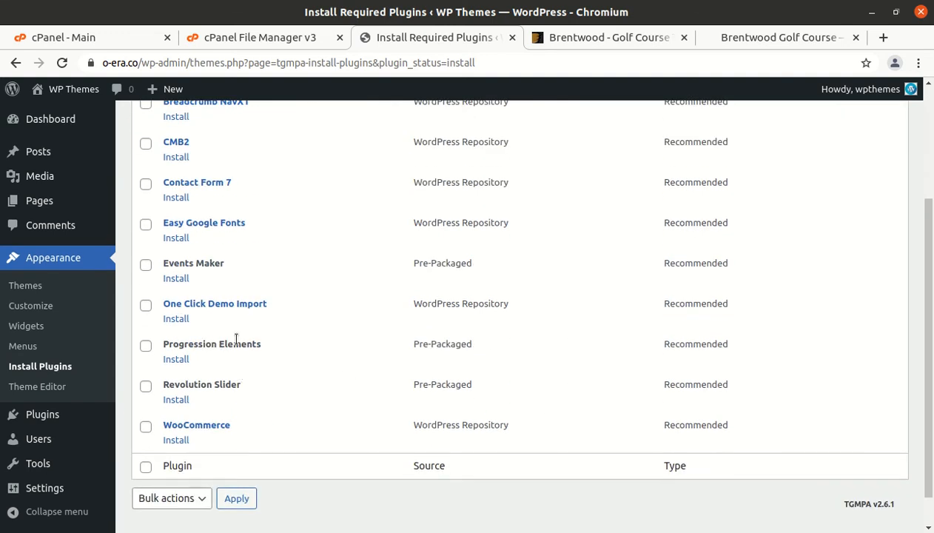
scroll(236, 338, up, 5)
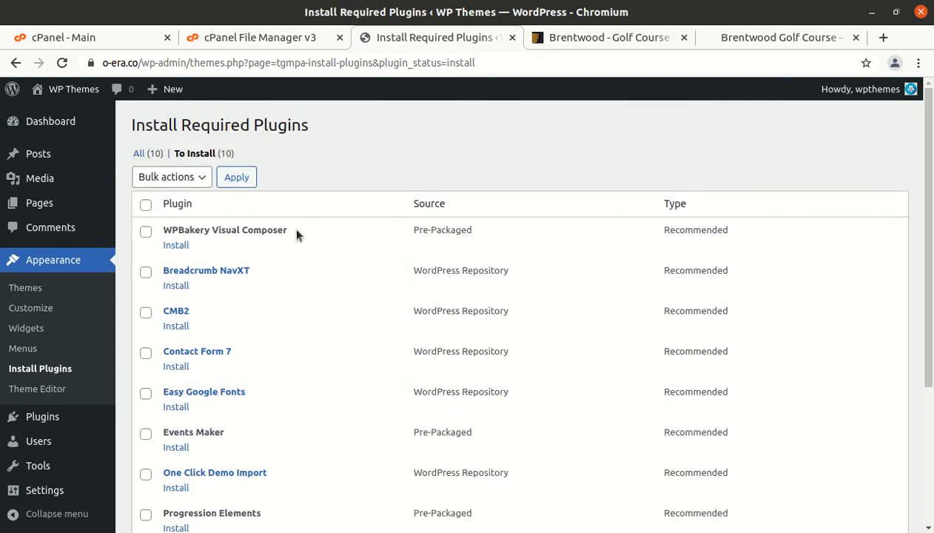
drag(291, 225, 206, 234)
scroll(287, 323, down, 2)
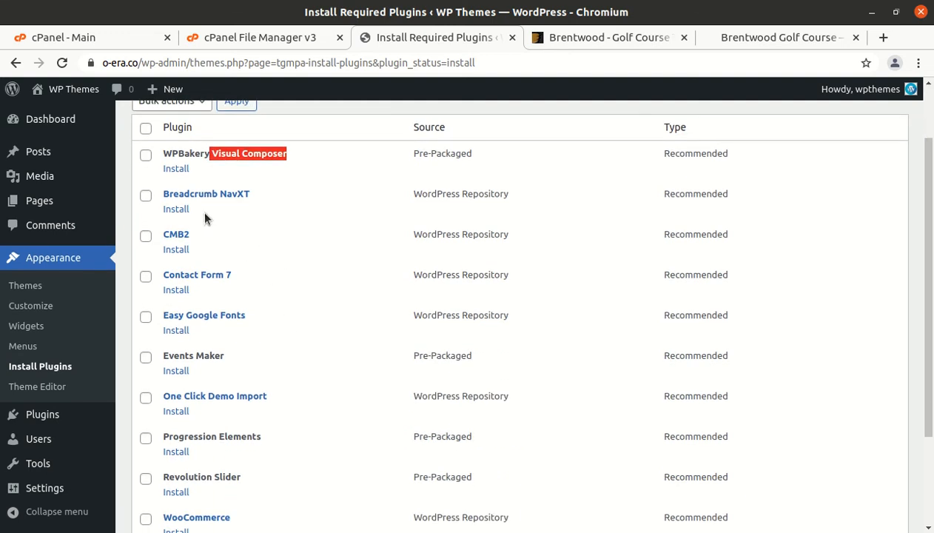
scroll(249, 403, down, 3)
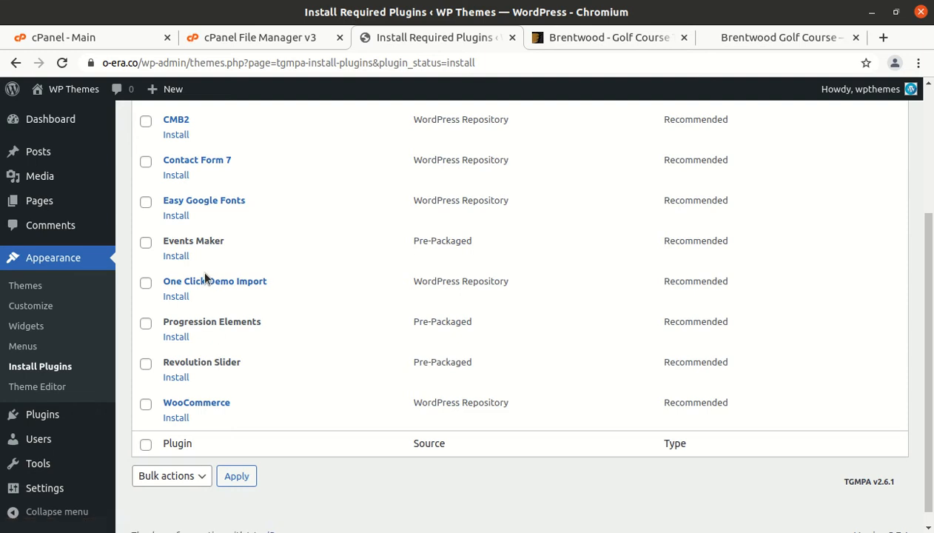
scroll(204, 272, up, 1)
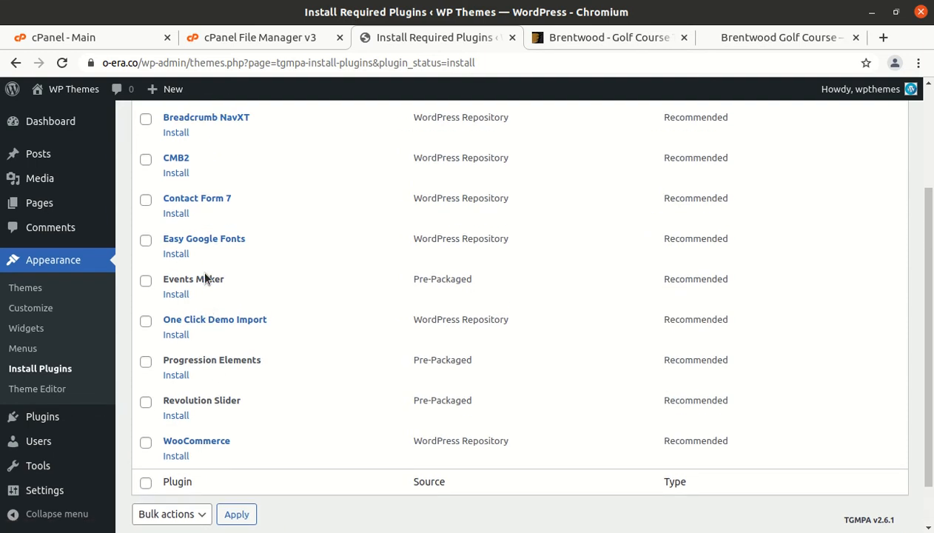
scroll(249, 316, up, 1)
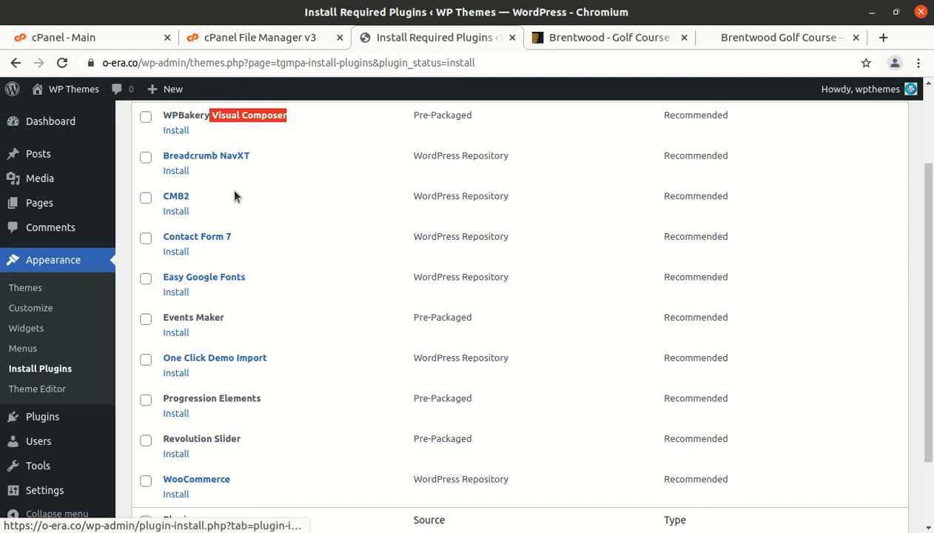
- Bulk install all ten recommended plugins, from WPBakery Visual Composer to WooCommerce, and check the installation progress
scroll(249, 236, up, 2)
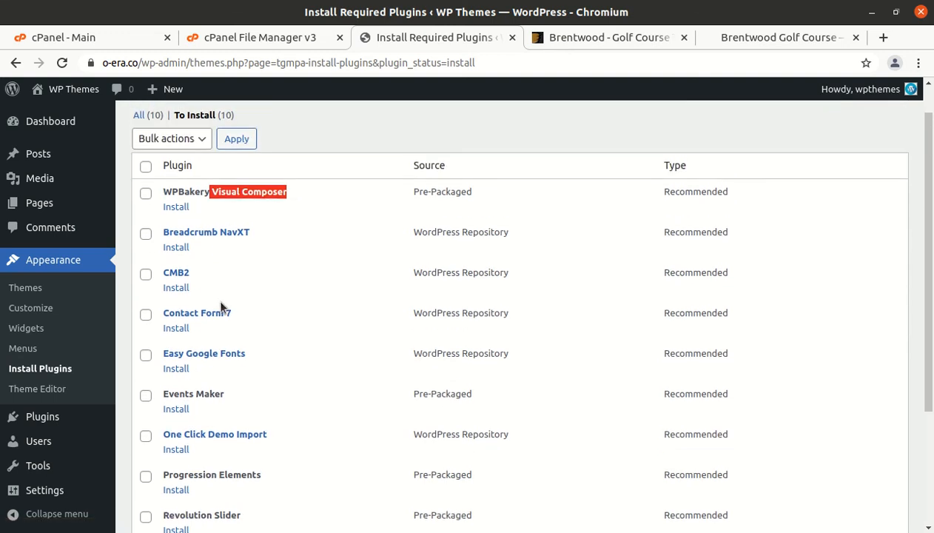
scroll(221, 306, down, 4)
scroll(179, 238, up, 5)
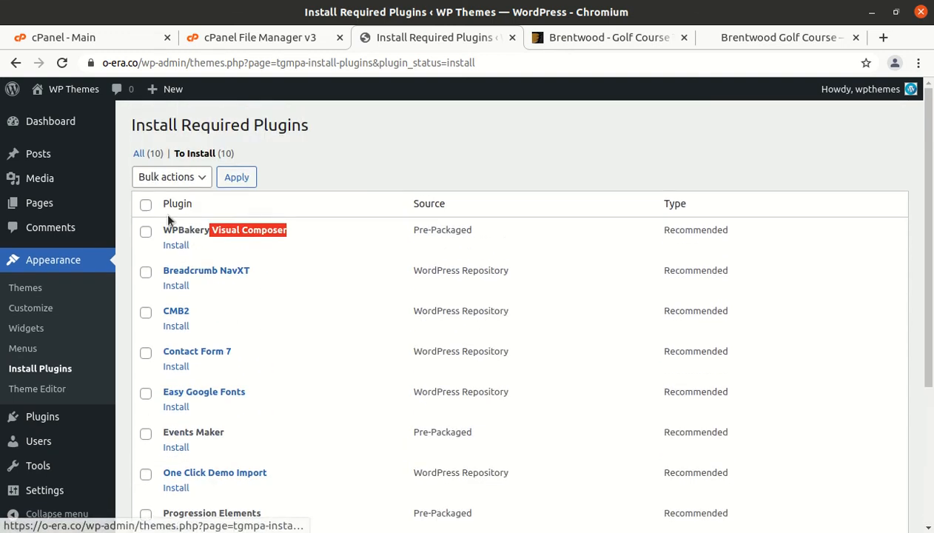
click(146, 206)
click(185, 176)
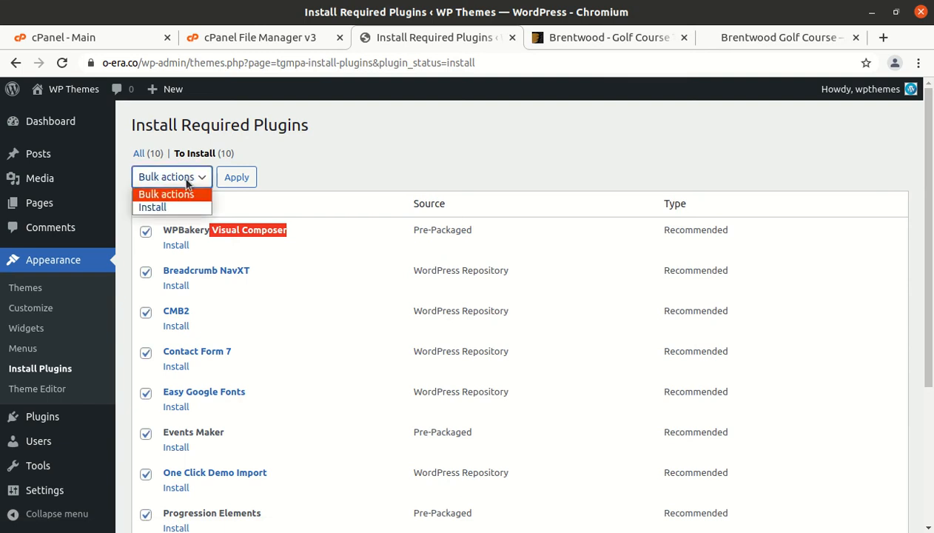
click(176, 205)
click(237, 181)
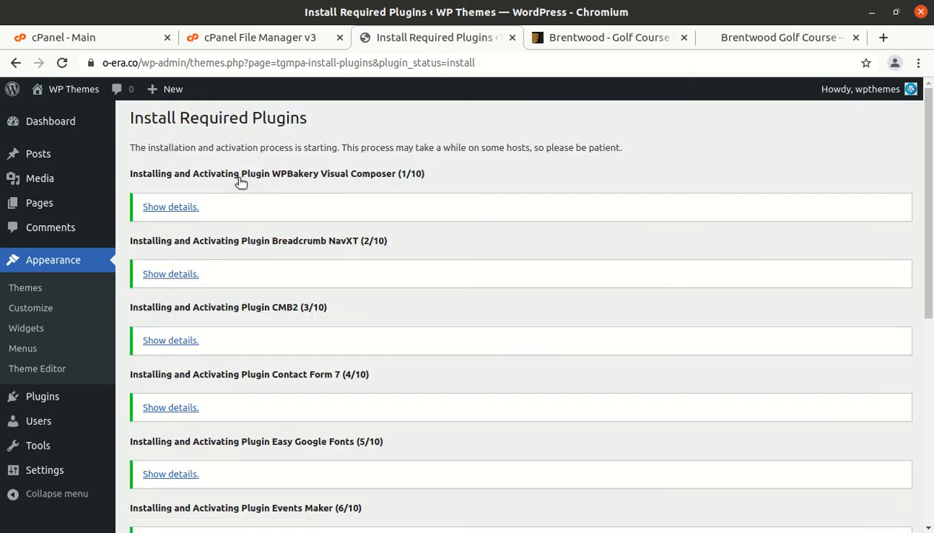
scroll(288, 275, down, 6)
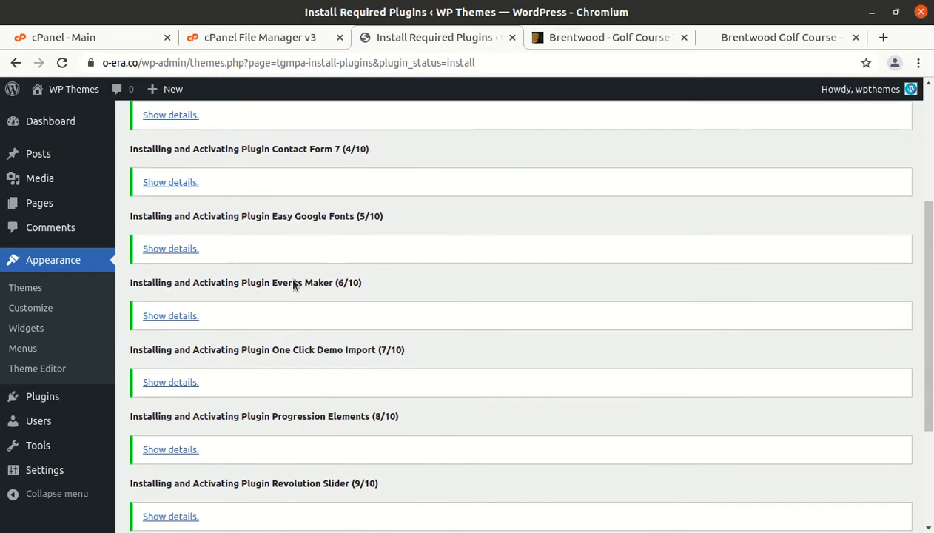
drag(136, 433, 335, 442)
click(252, 494)
scroll(229, 442, up, 3)
scroll(229, 442, up, 3)
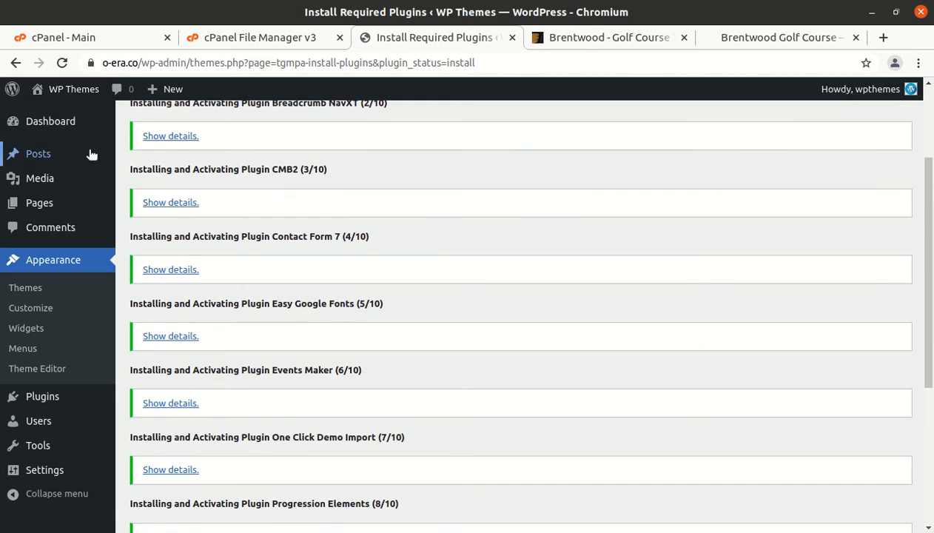
- Leave the plugin installer, skip the WooCommerce store details setup without usage tracking, and dismiss the store welcome introduction
click(53, 130)
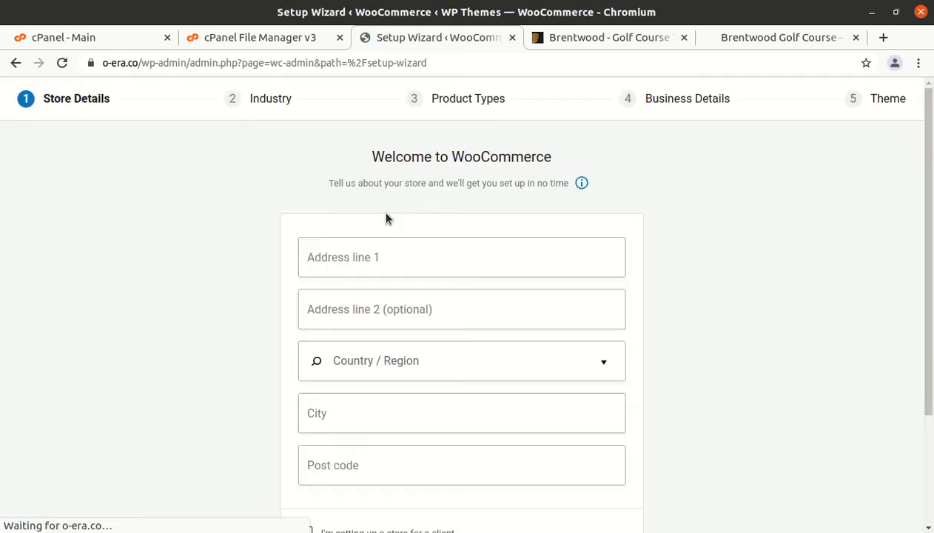
click(383, 259)
click(364, 309)
click(349, 380)
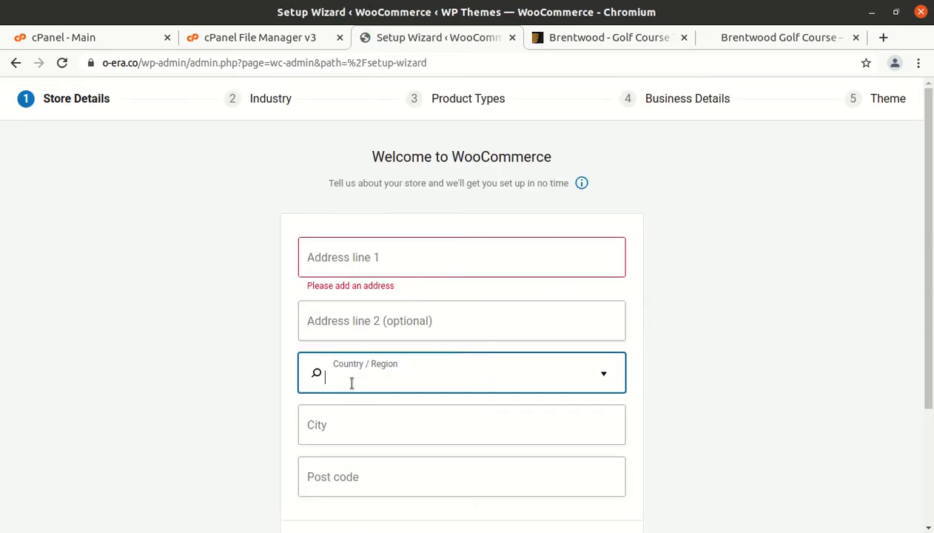
scroll(729, 318, down, 4)
click(729, 315)
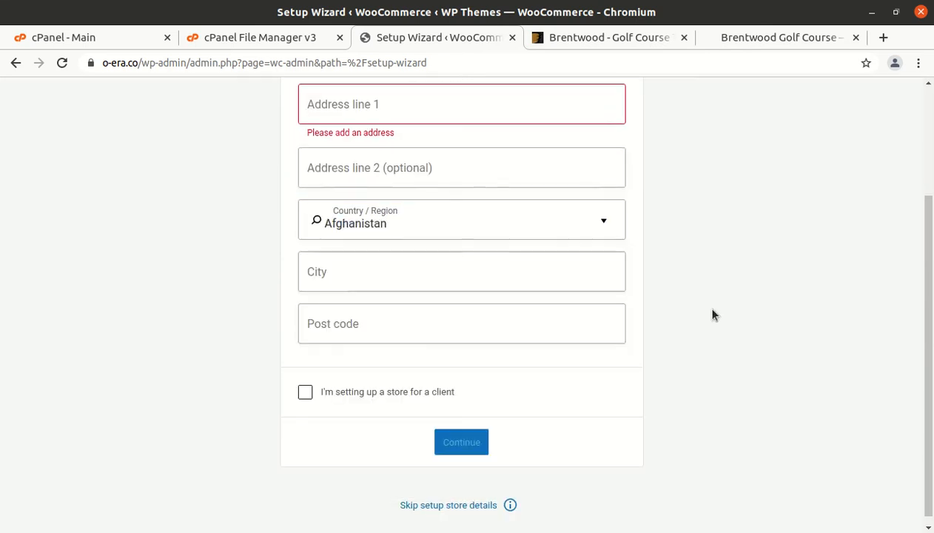
click(441, 505)
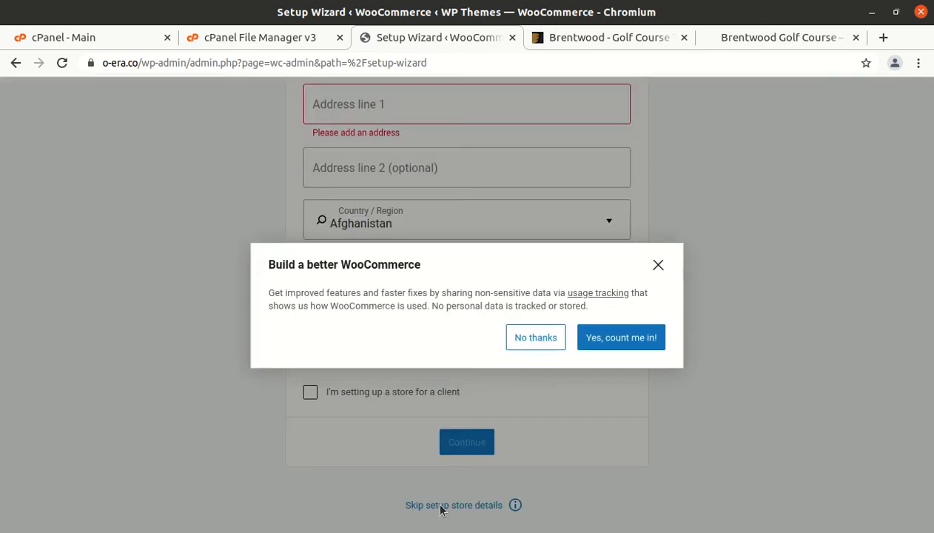
click(527, 344)
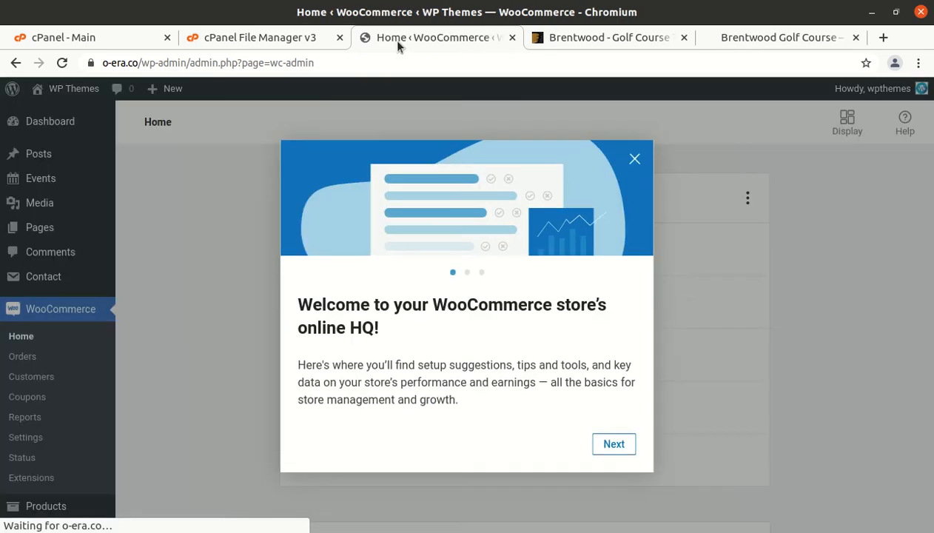
click(633, 159)
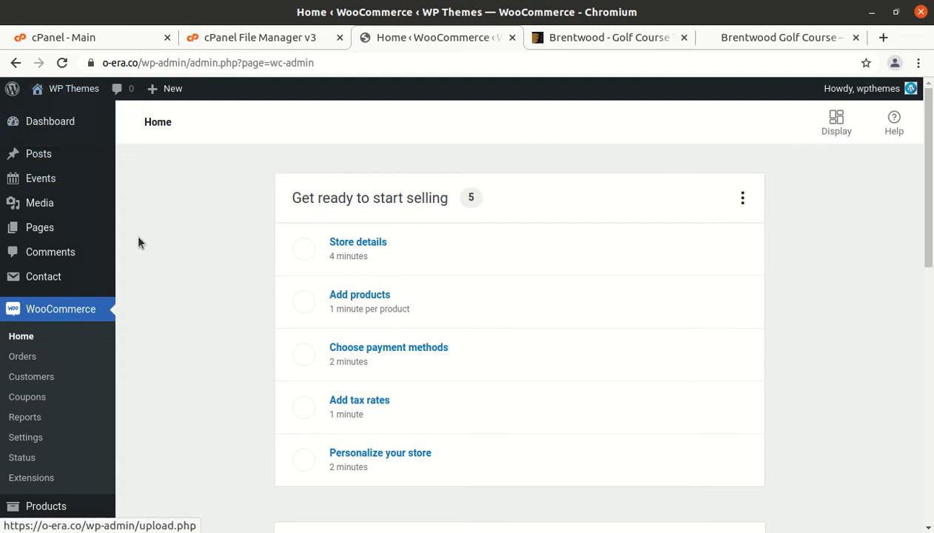
- View the live site in a separate tab and compare its homepage with the Brentwood Golf Course demo site
mouse_move(48, 92)
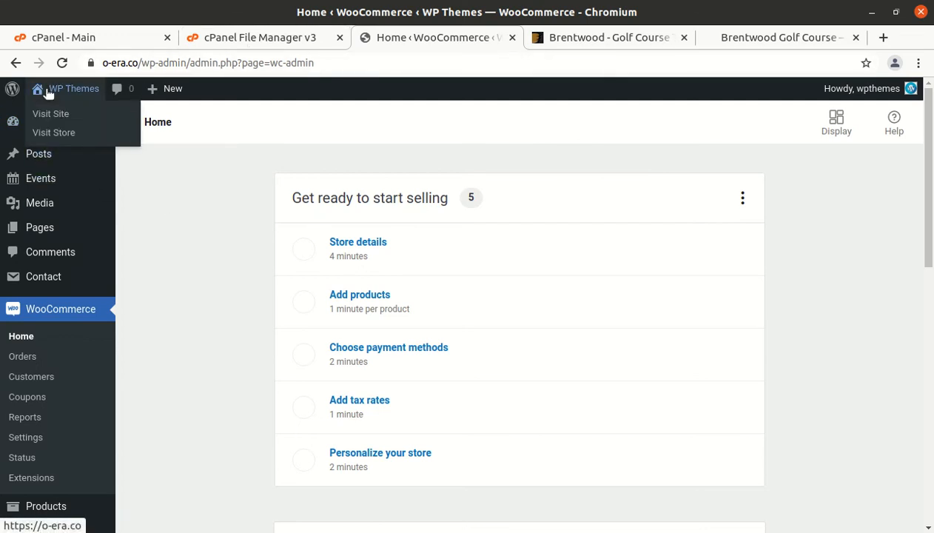
middle_click(52, 115)
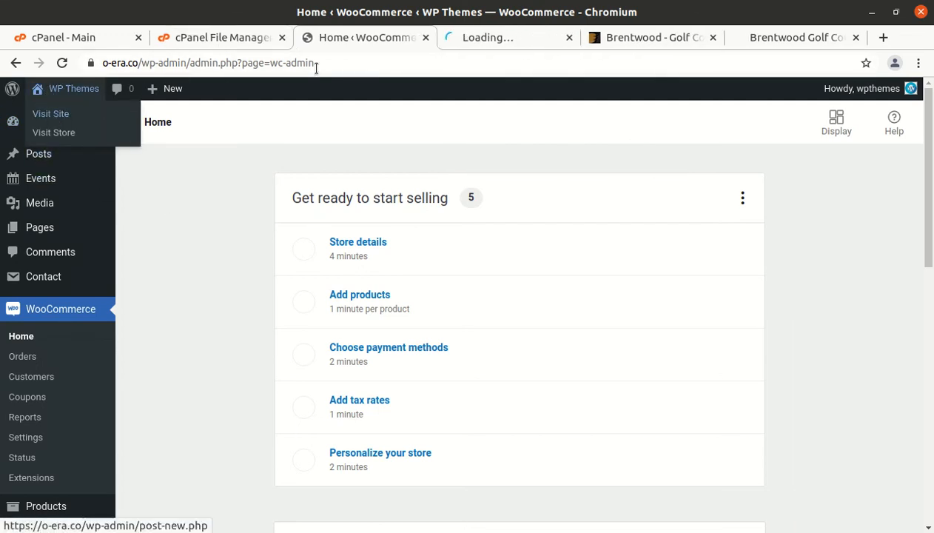
click(468, 39)
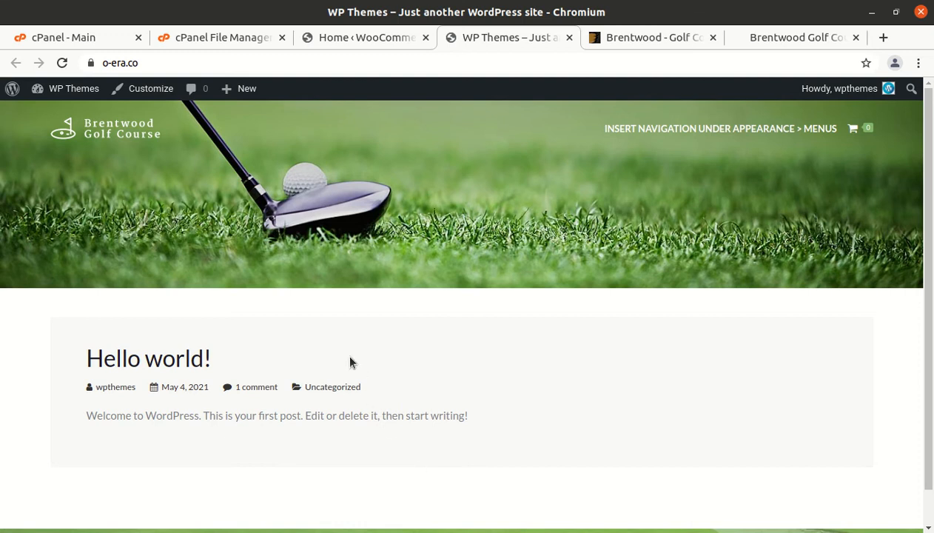
scroll(331, 324, down, 1)
scroll(332, 324, up, 1)
click(762, 38)
scroll(512, 335, down, 2)
scroll(508, 335, up, 2)
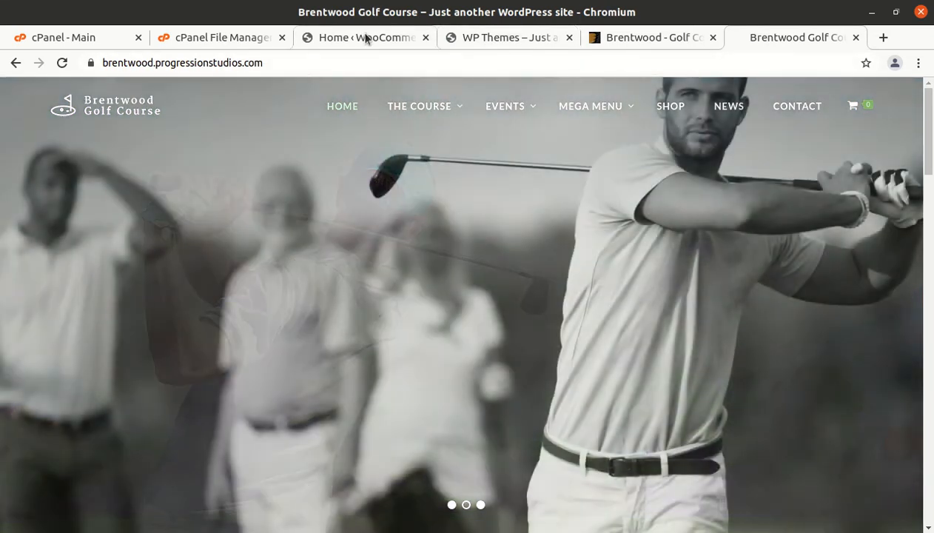
- Return to the WordPress dashboard and open the theme's demo data import page
click(365, 36)
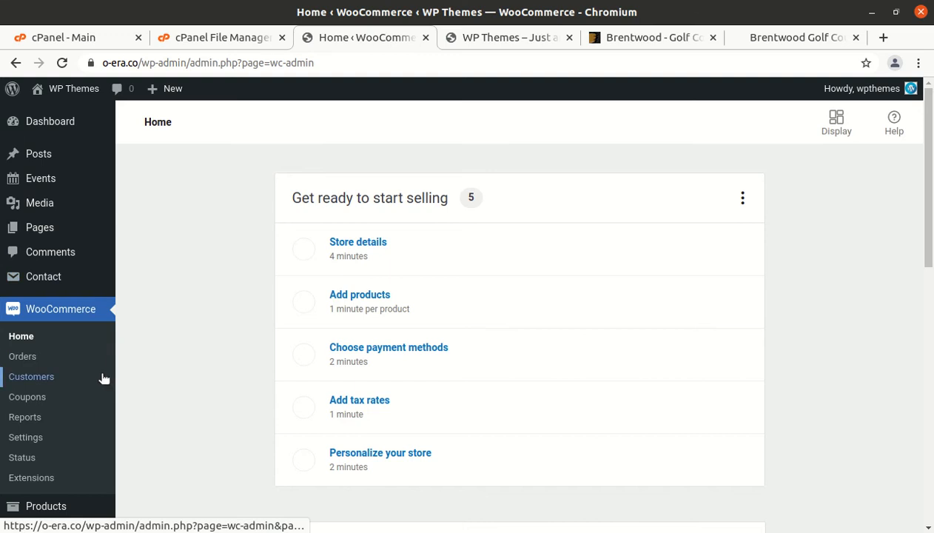
scroll(131, 367, down, 3)
scroll(96, 259, up, 3)
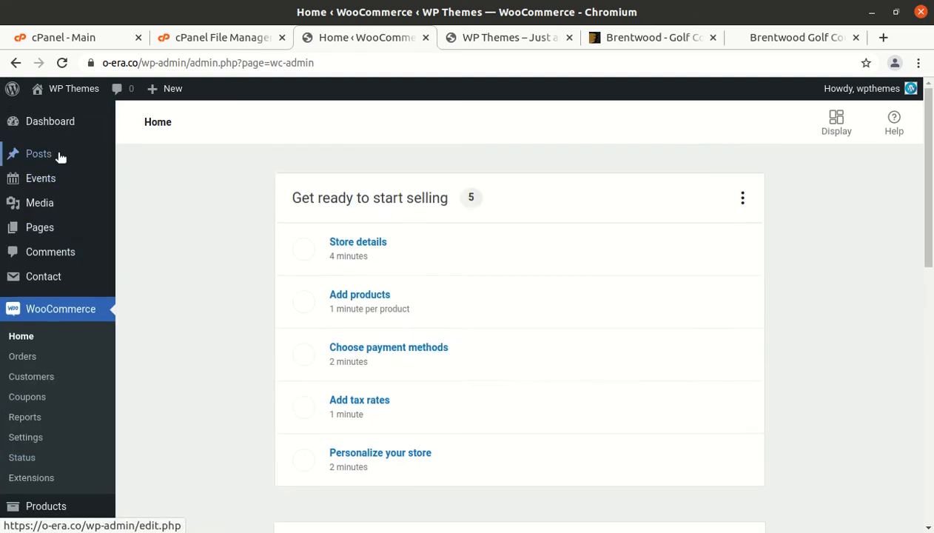
click(14, 126)
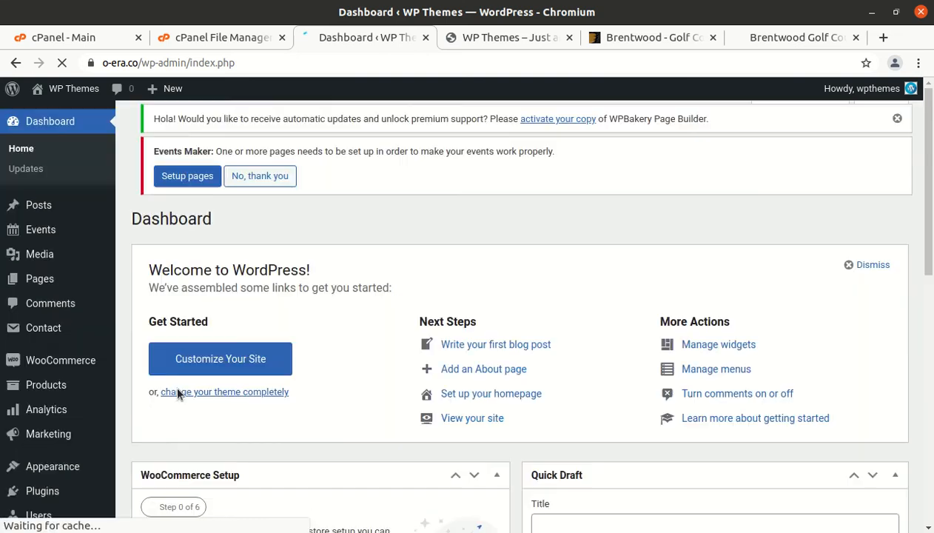
mouse_move(58, 472)
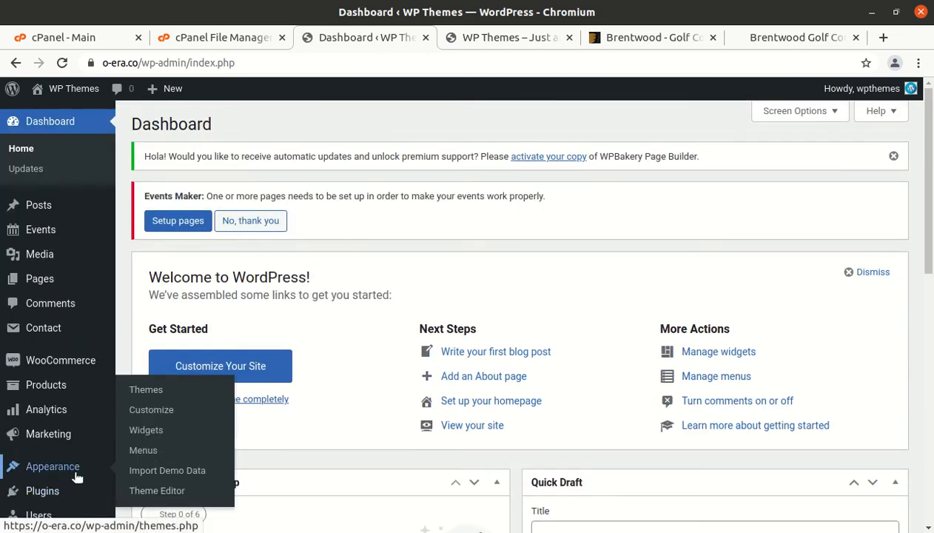
click(161, 472)
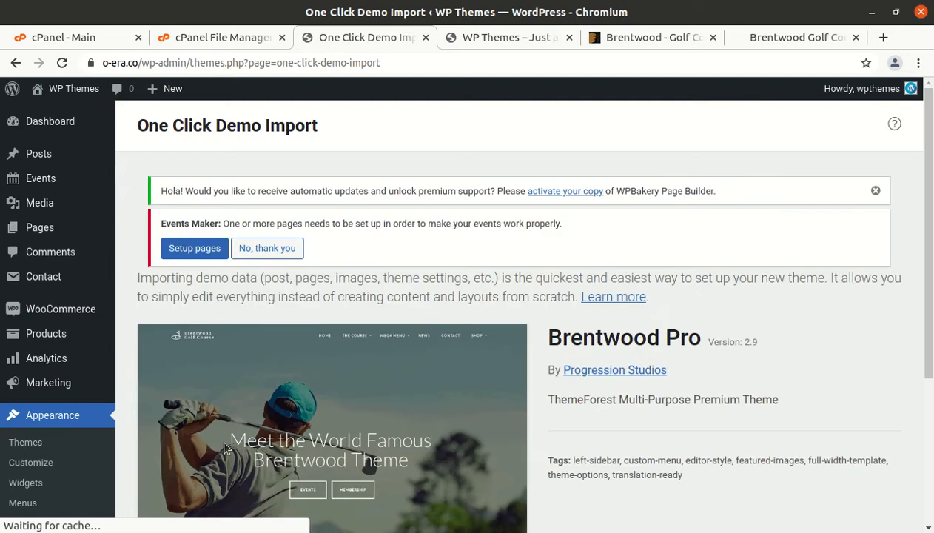
- Import the Brentwood Pro demo content without adding WPForms, All in One SEO or MonsterInsights
scroll(265, 438, down, 3)
scroll(265, 437, down, 2)
scroll(265, 438, up, 5)
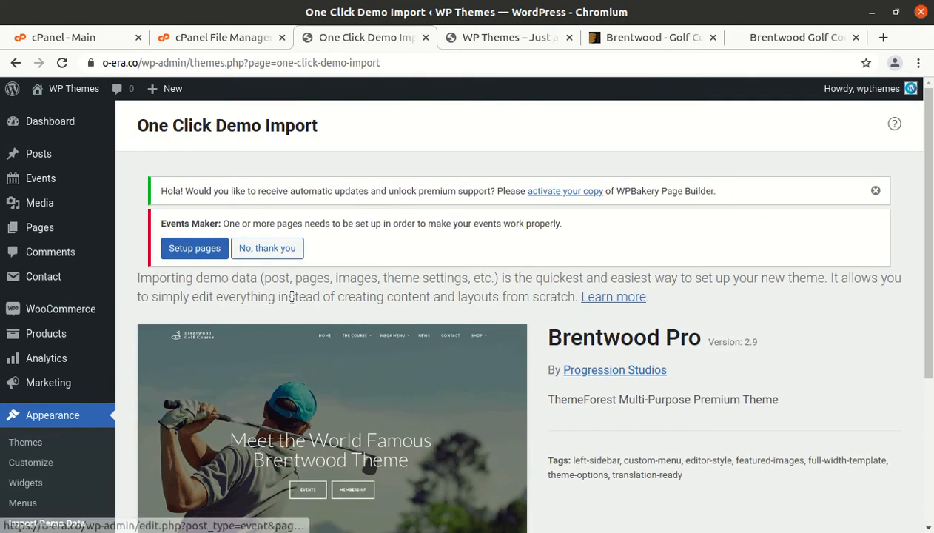
scroll(297, 317, down, 3)
click(193, 435)
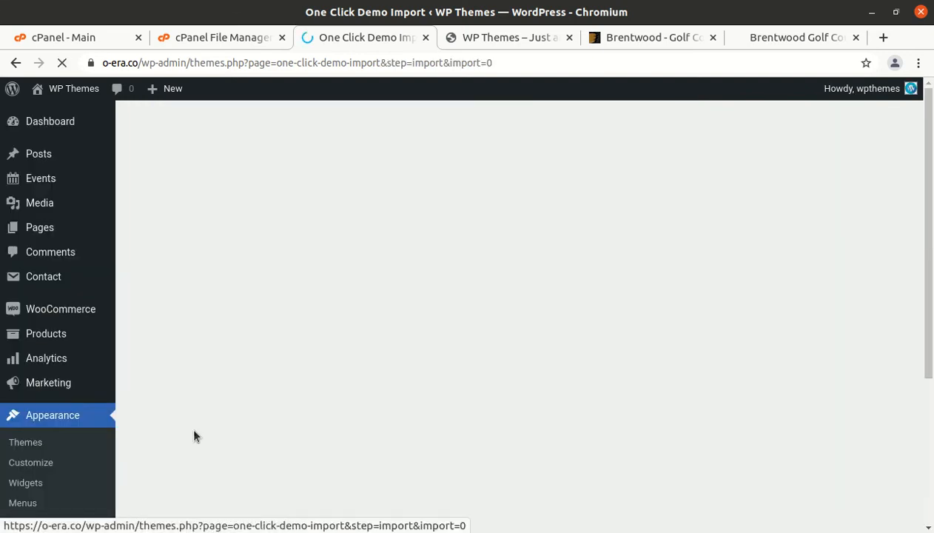
scroll(277, 385, down, 3)
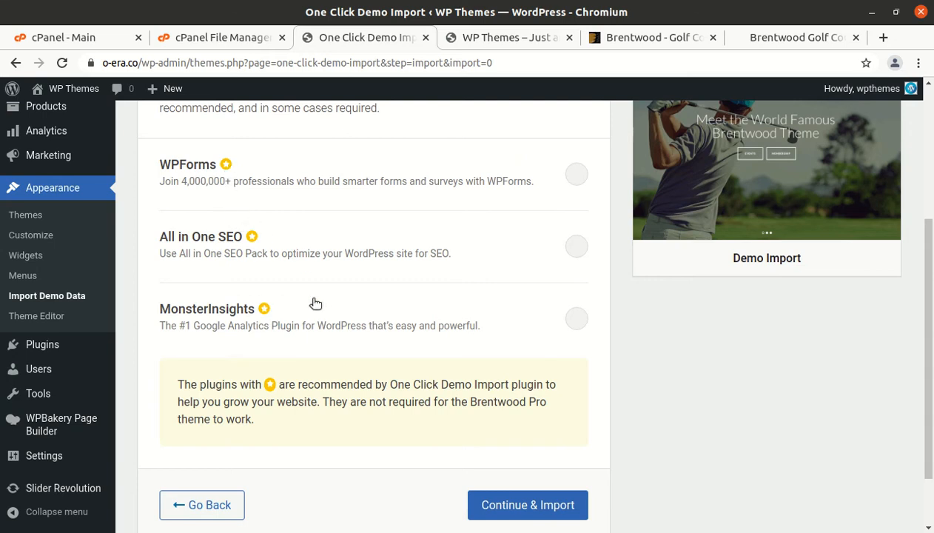
click(494, 502)
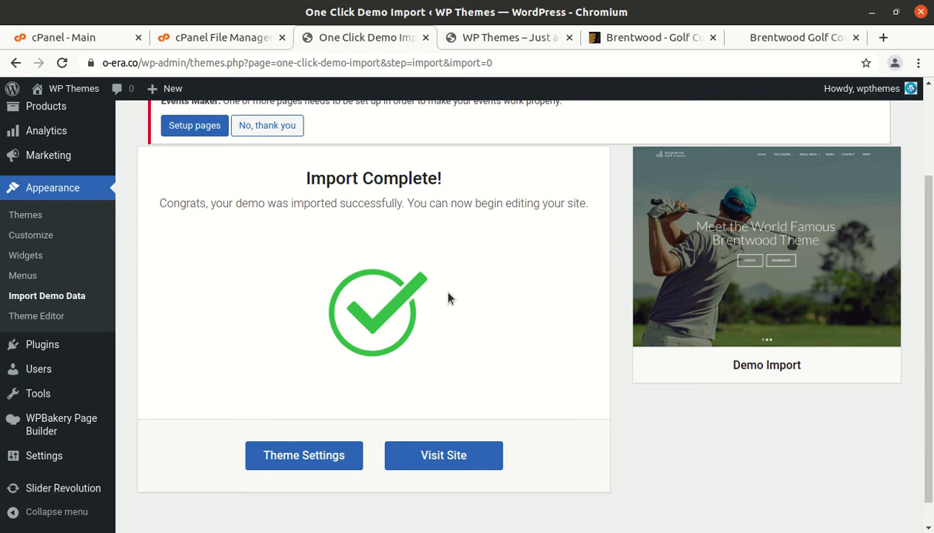
- Visit the site with the imported demo and examine its homepage, Country Club page, and Events and Mega Menu navigation
click(419, 465)
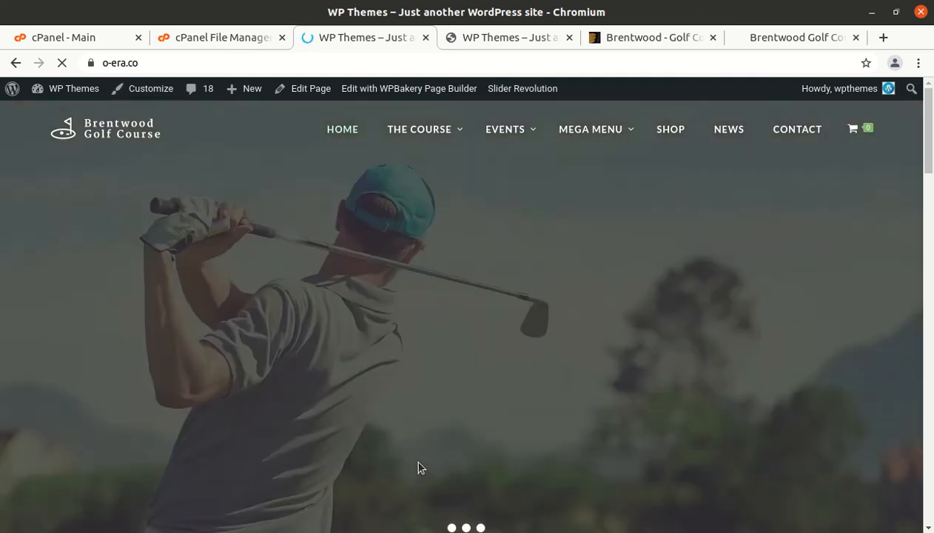
scroll(304, 371, down, 7)
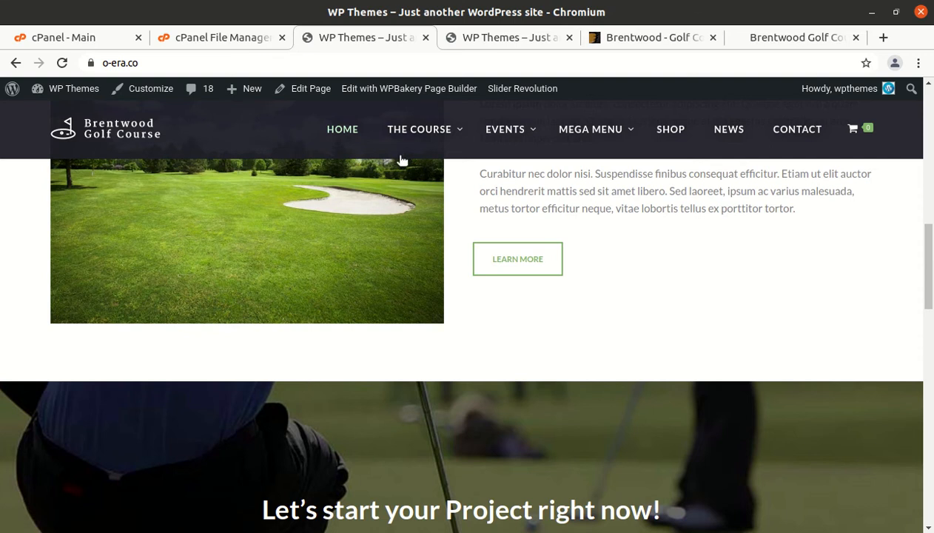
mouse_move(414, 137)
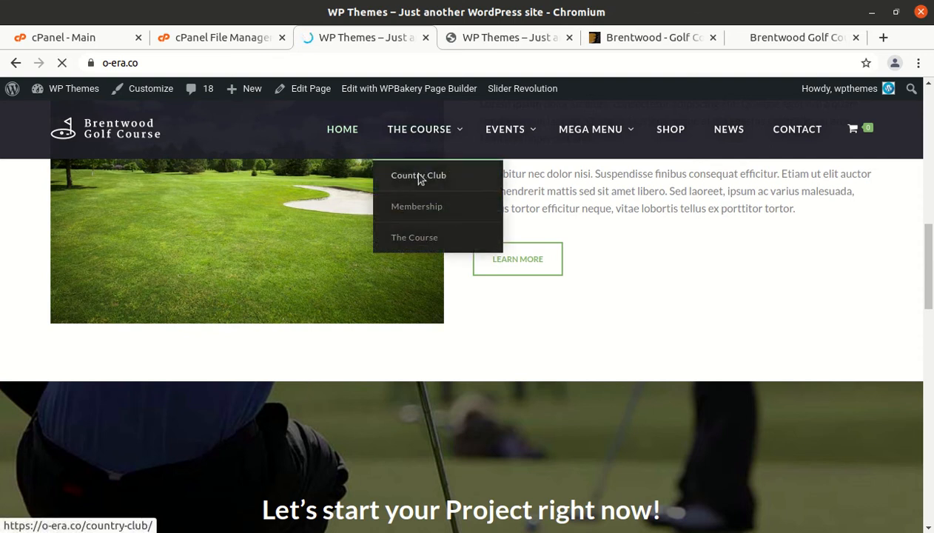
scroll(432, 244, down, 5)
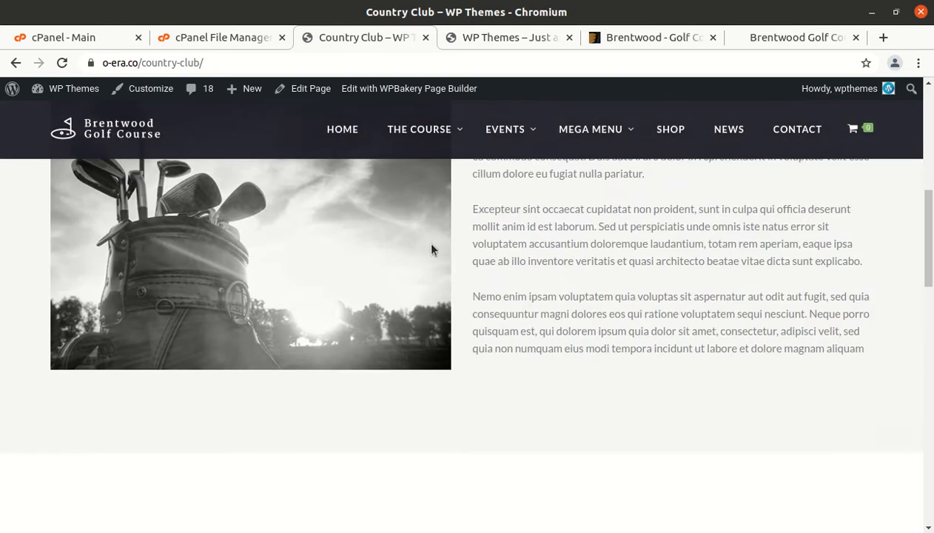
scroll(431, 249, down, 3)
mouse_move(518, 130)
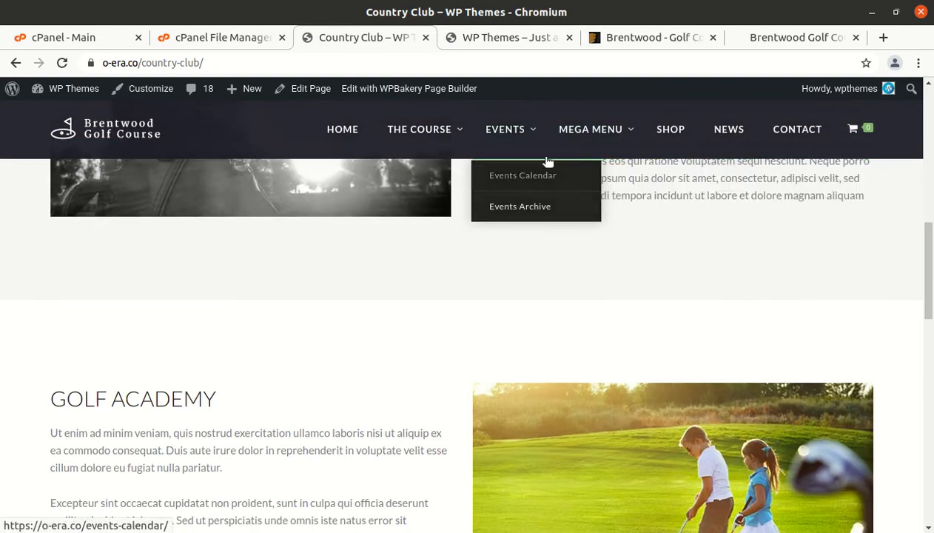
mouse_move(586, 138)
scroll(392, 305, down, 4)
scroll(394, 300, down, 6)
scroll(396, 281, up, 4)
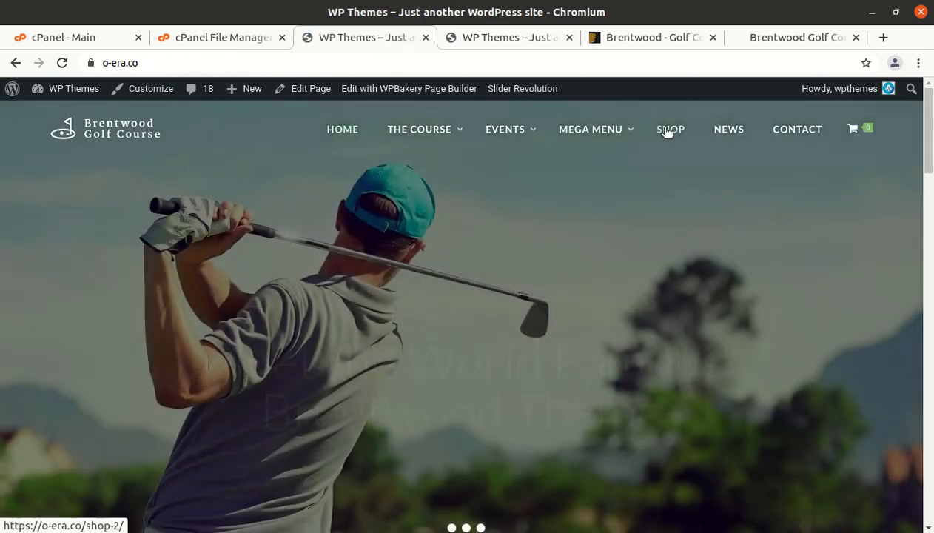
- Examine the site's Shop and News pages, and look over the full homepage again
click(665, 131)
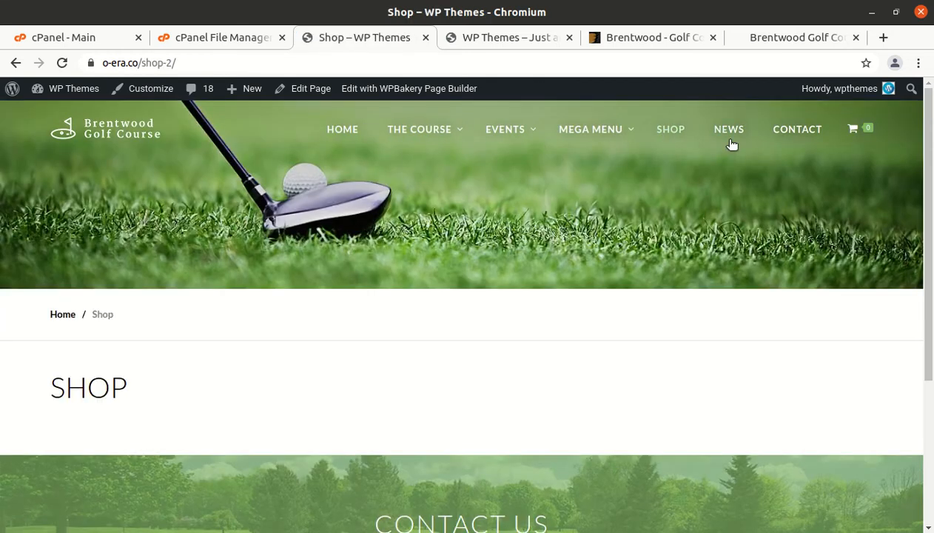
click(729, 131)
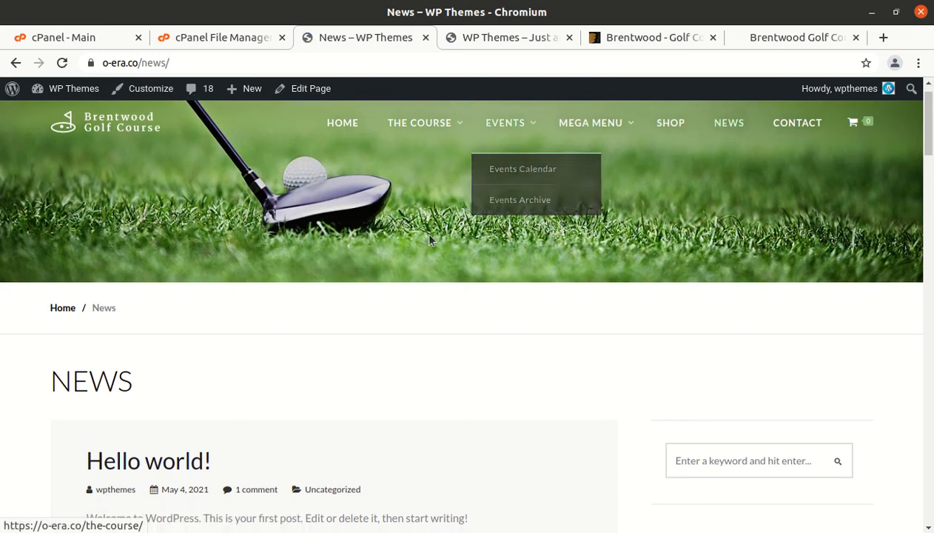
scroll(419, 237, down, 8)
scroll(425, 245, down, 5)
scroll(426, 245, up, 4)
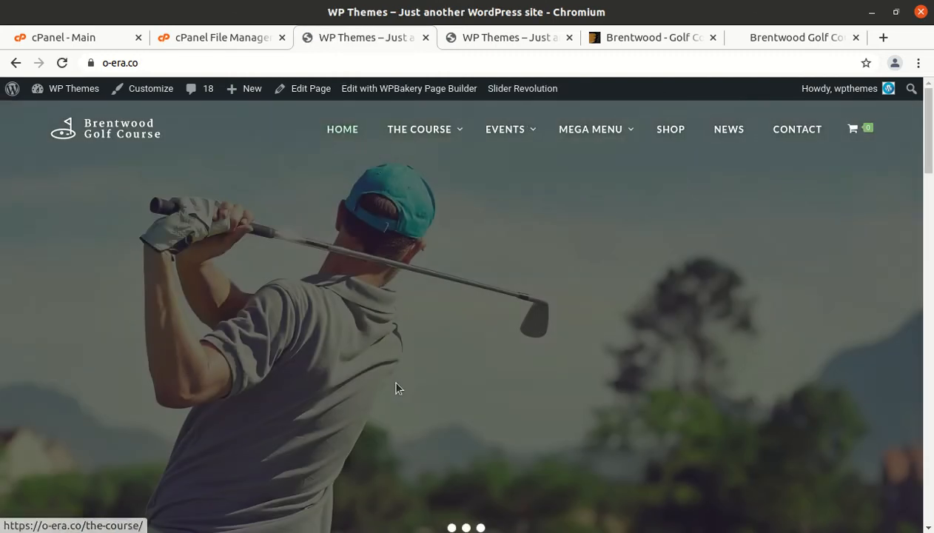
scroll(397, 384, down, 10)
scroll(397, 384, up, 10)
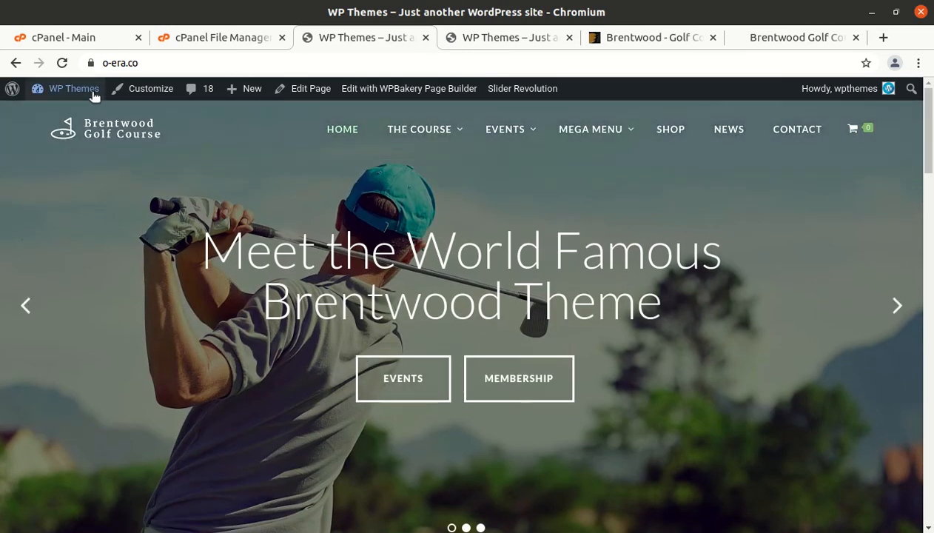
- Return to the WordPress dashboard and look over its widgets and the admin menu entries, including Appearance, WooCommerce and Products
mouse_move(72, 90)
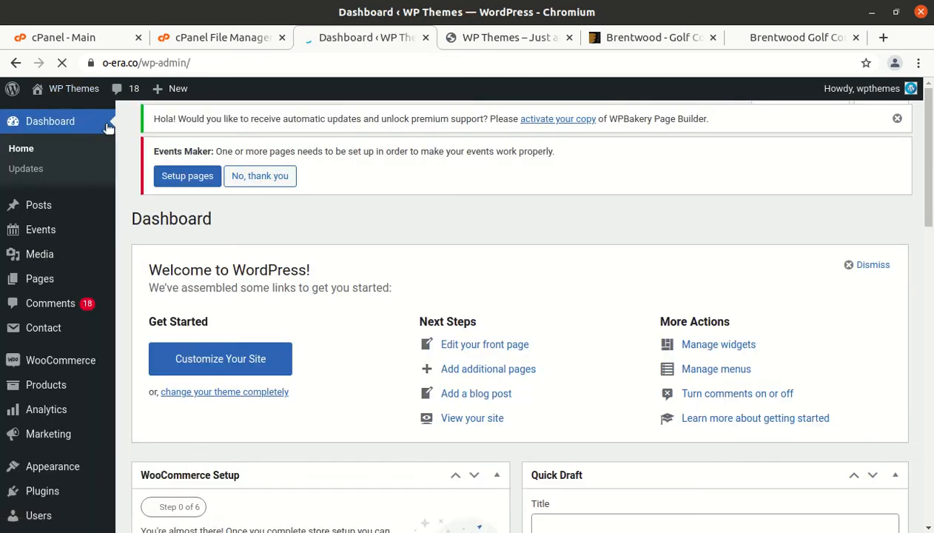
scroll(219, 274, down, 3)
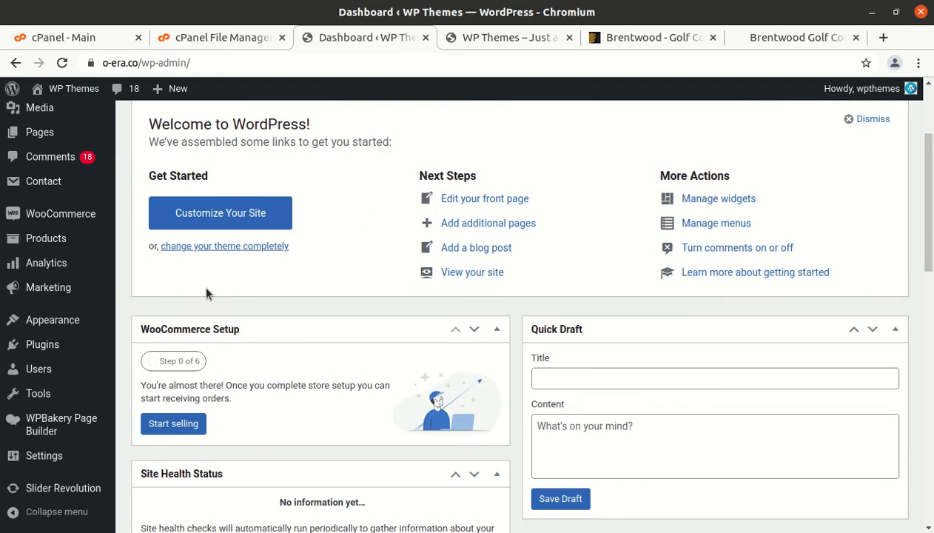
scroll(65, 490, down, 4)
mouse_move(40, 312)
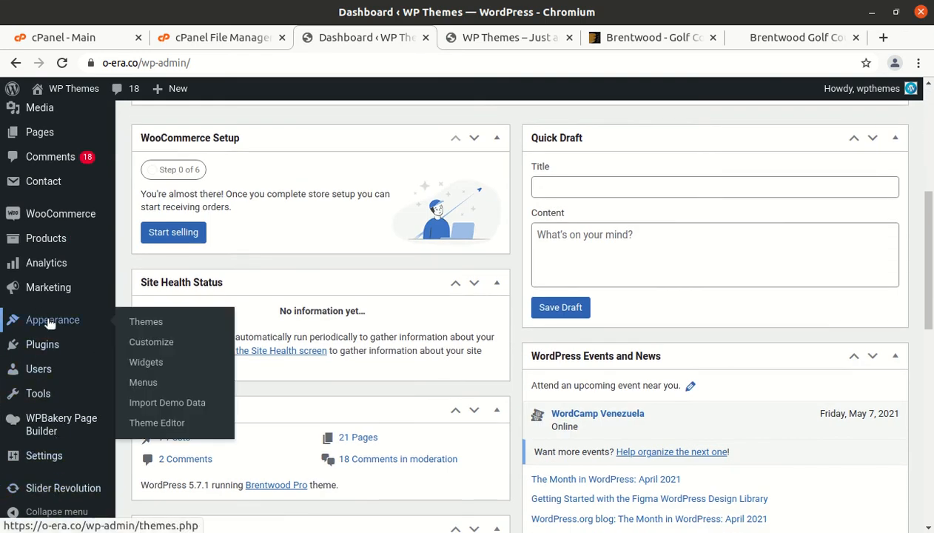
scroll(44, 444, up, 3)
mouse_move(46, 353)
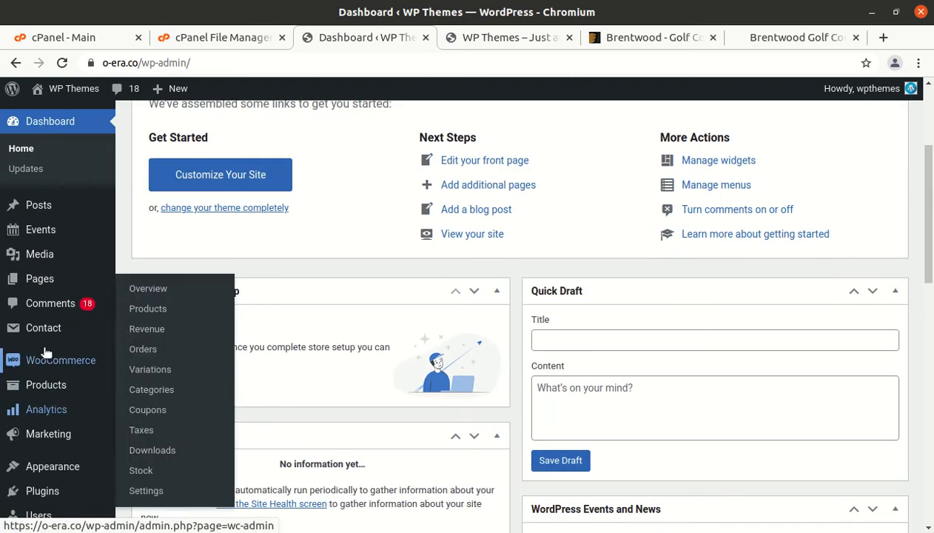
scroll(34, 281, up, 4)
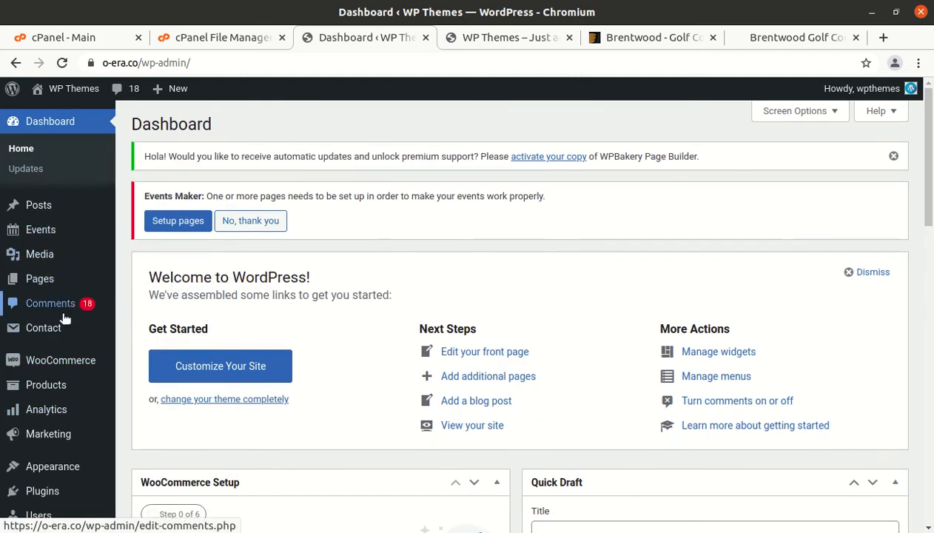
scroll(63, 389, down, 3)
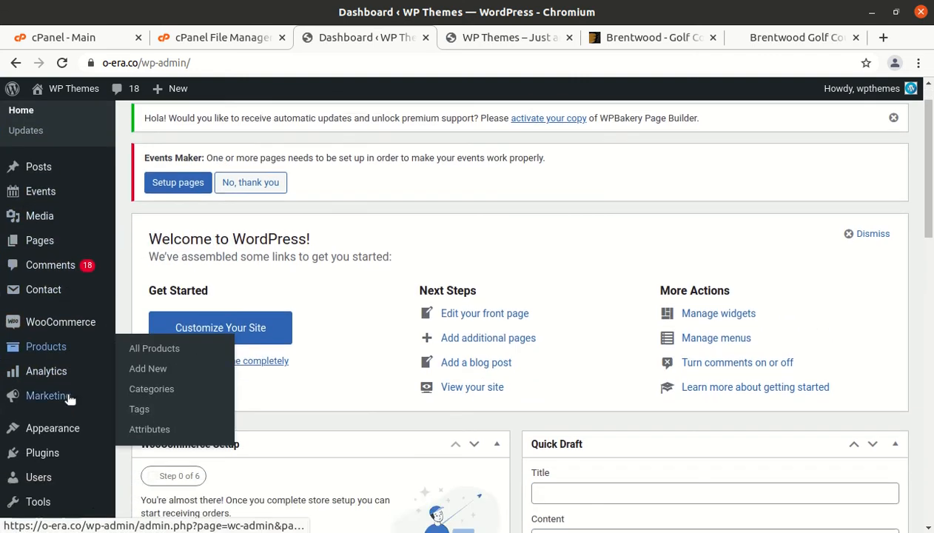
scroll(67, 444, down, 3)
mouse_move(50, 328)
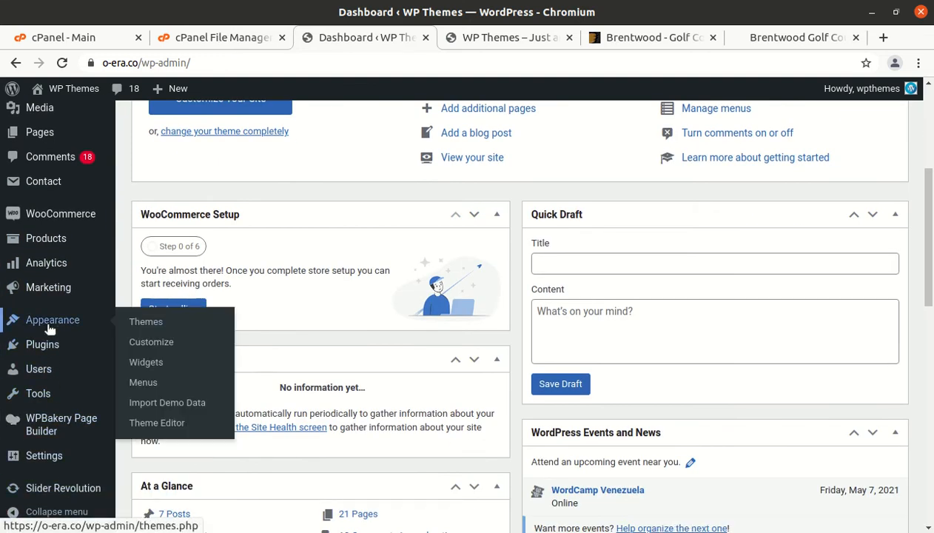
- Open the theme Customizer and look through the General settings, including Logo and General Layout
click(148, 342)
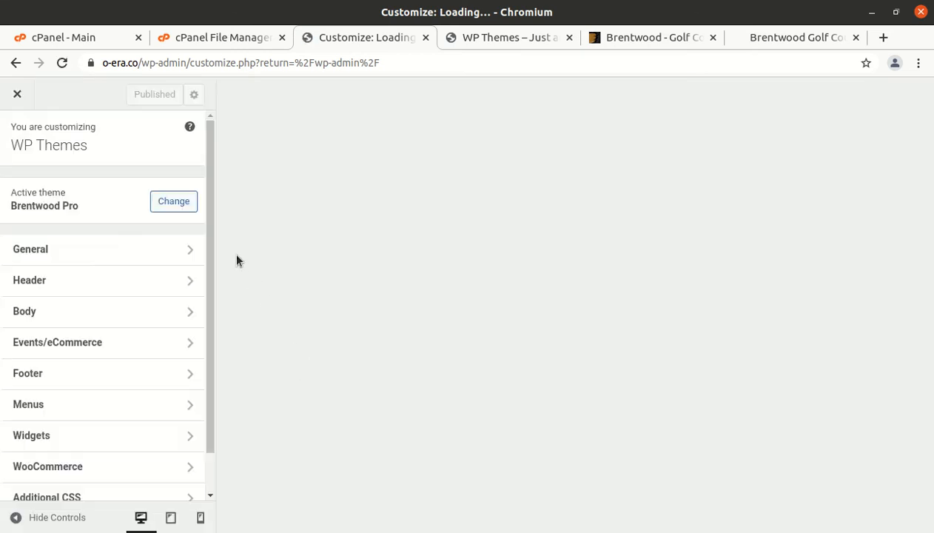
scroll(126, 341, down, 1)
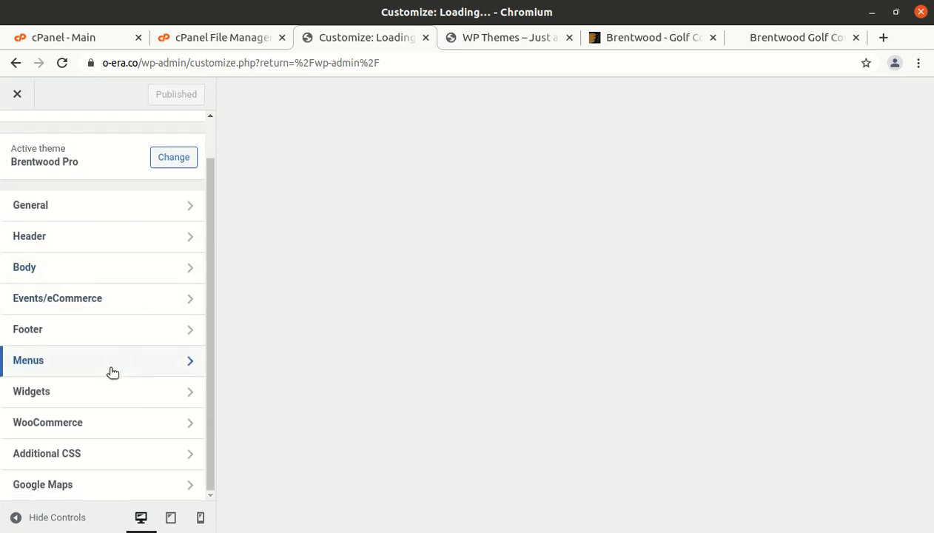
scroll(96, 405, up, 1)
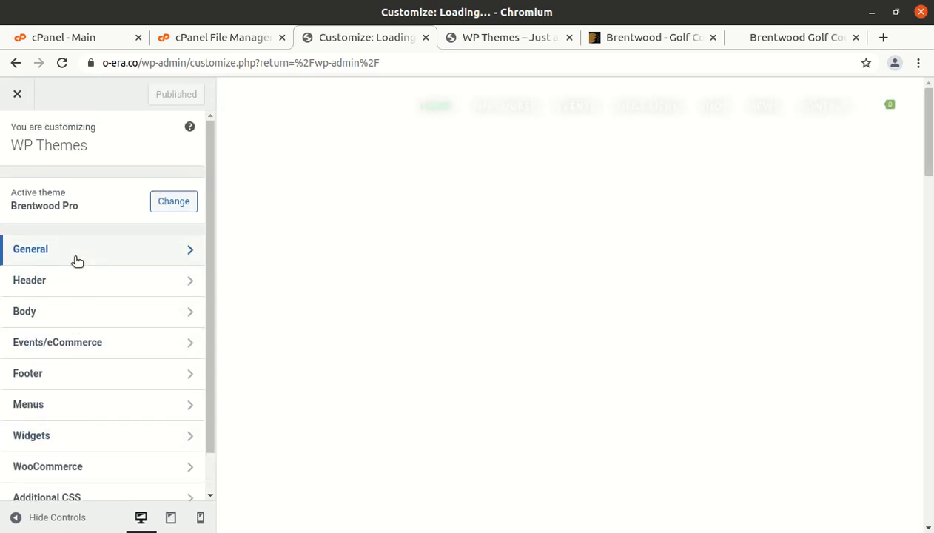
click(77, 259)
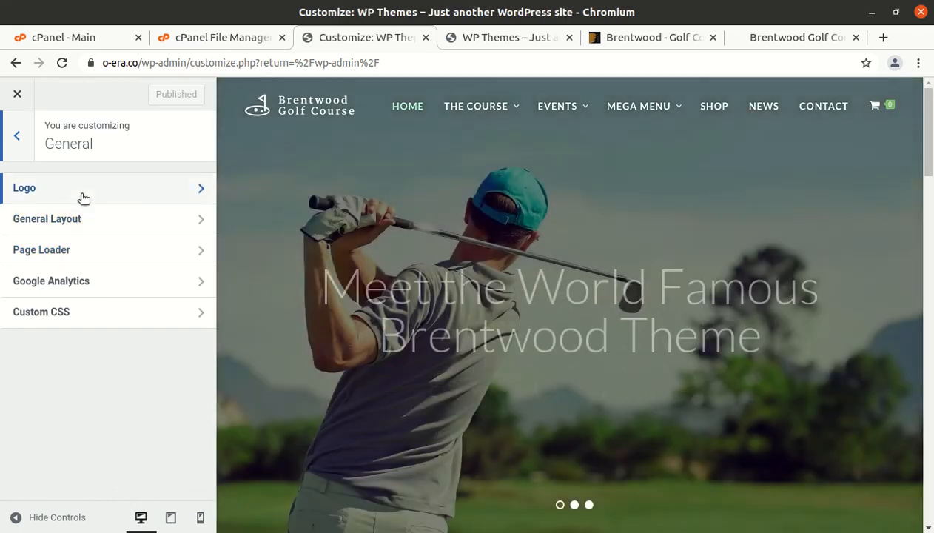
click(83, 199)
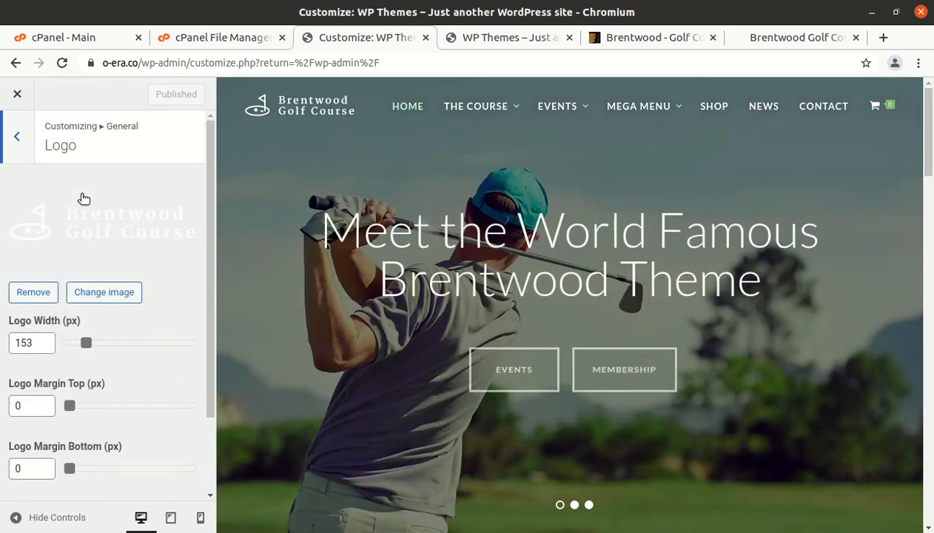
click(16, 140)
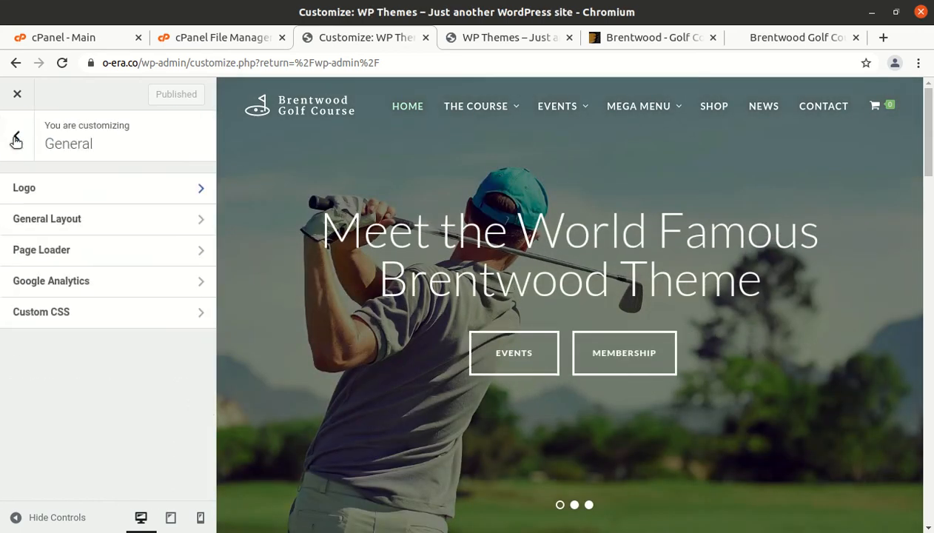
click(73, 222)
click(17, 138)
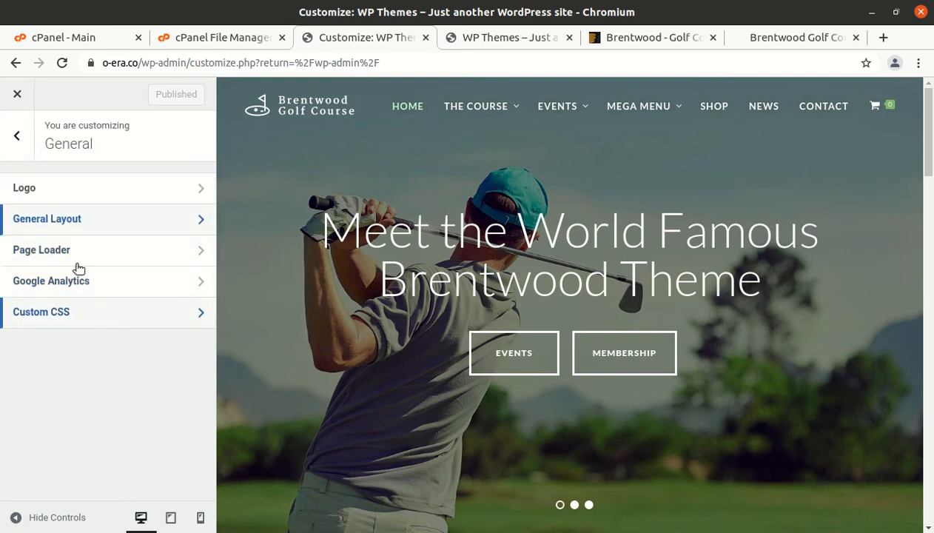
click(16, 139)
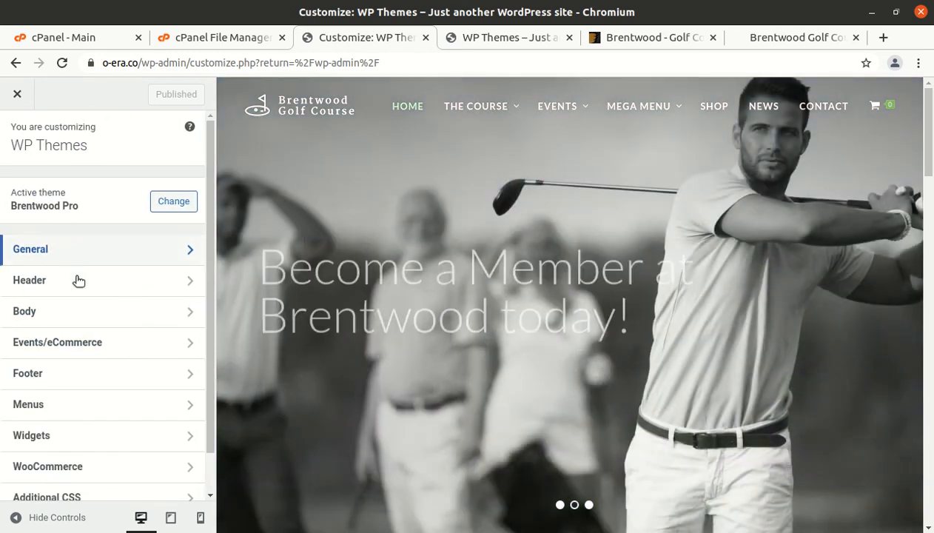
- Look through the Customizer's Header and Body sections
click(77, 282)
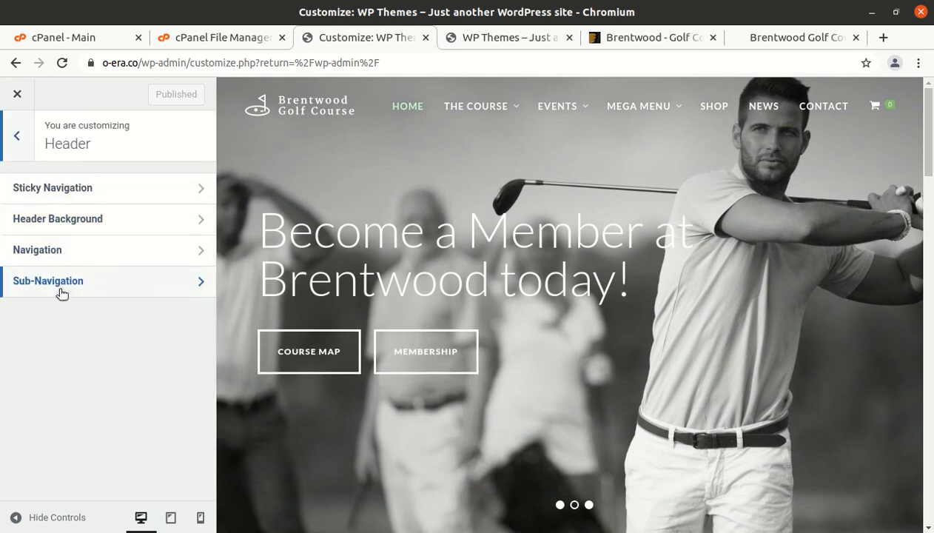
click(17, 137)
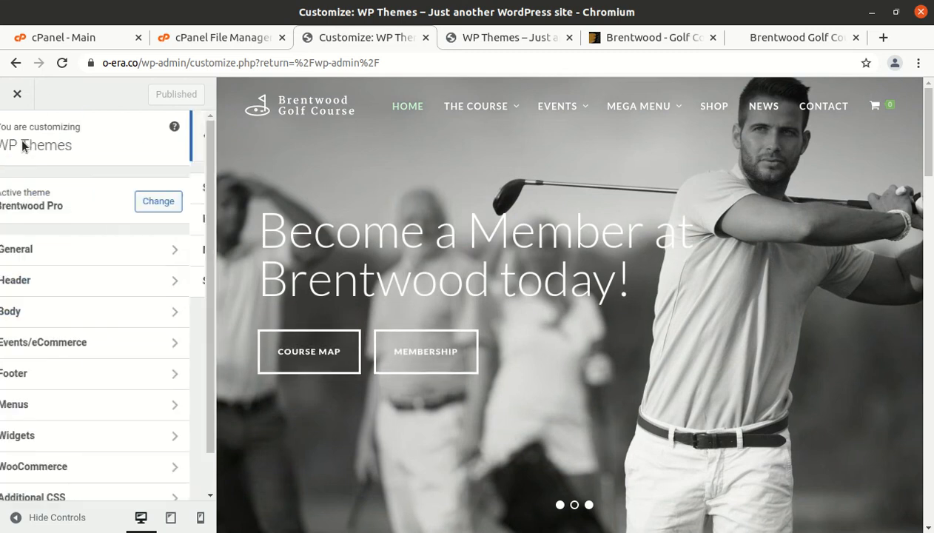
click(74, 313)
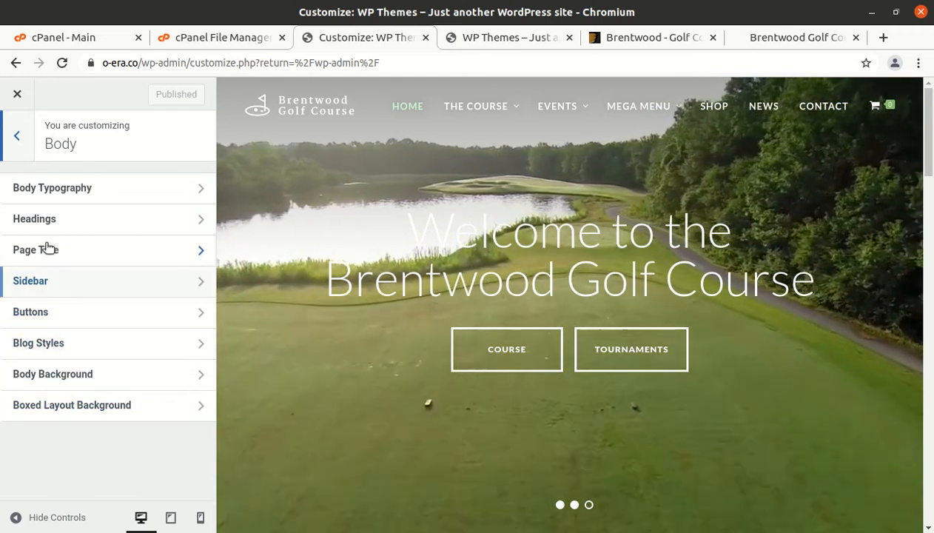
click(17, 135)
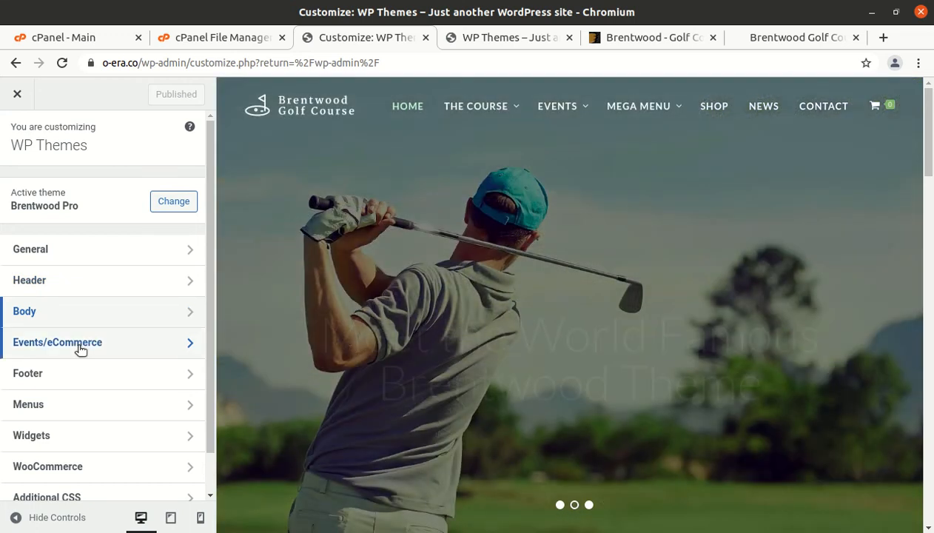
- Examine the eCommerce Styles and Events Styles settings in the Customizer's Events/eCommerce section
click(78, 344)
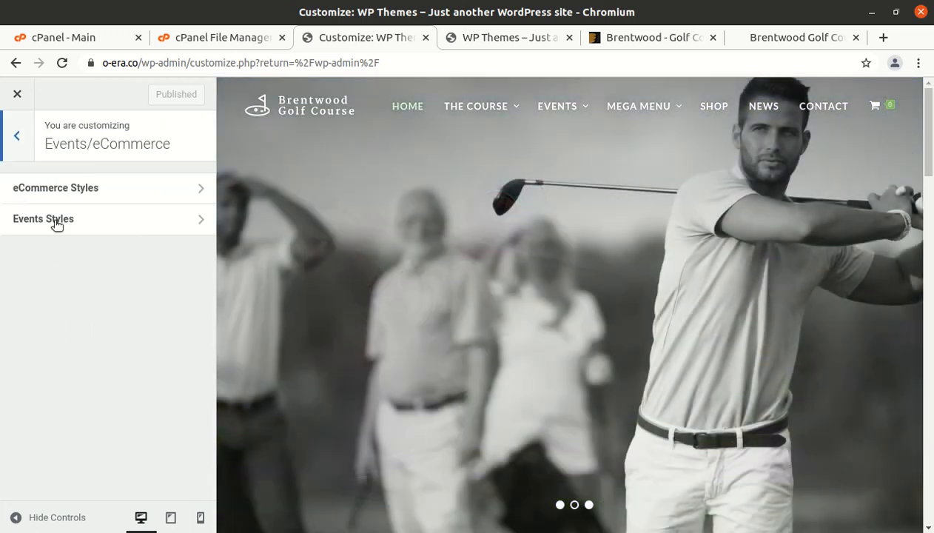
click(50, 190)
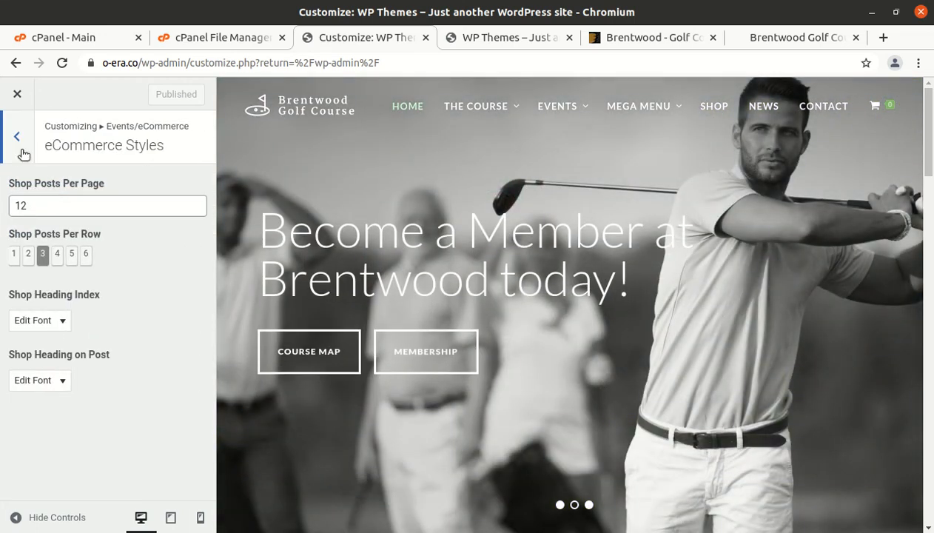
click(18, 143)
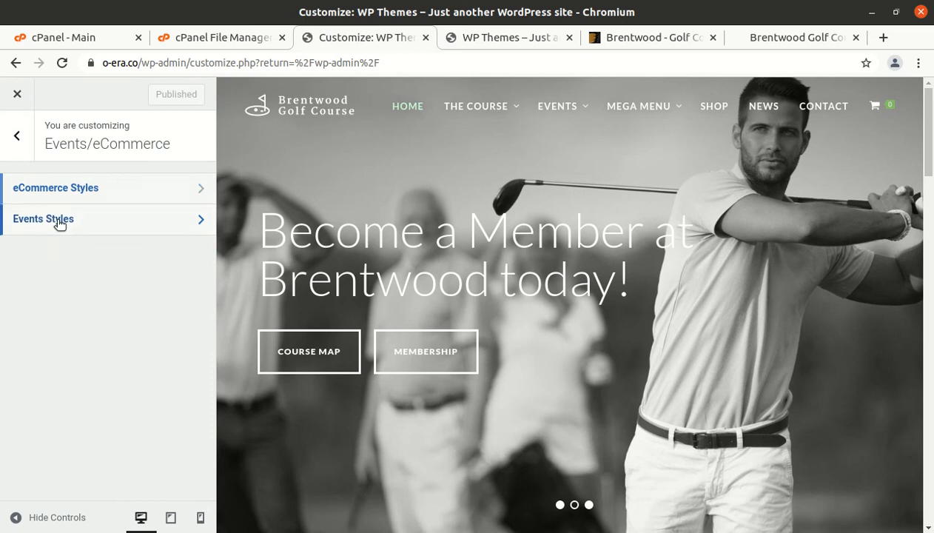
click(59, 216)
click(16, 140)
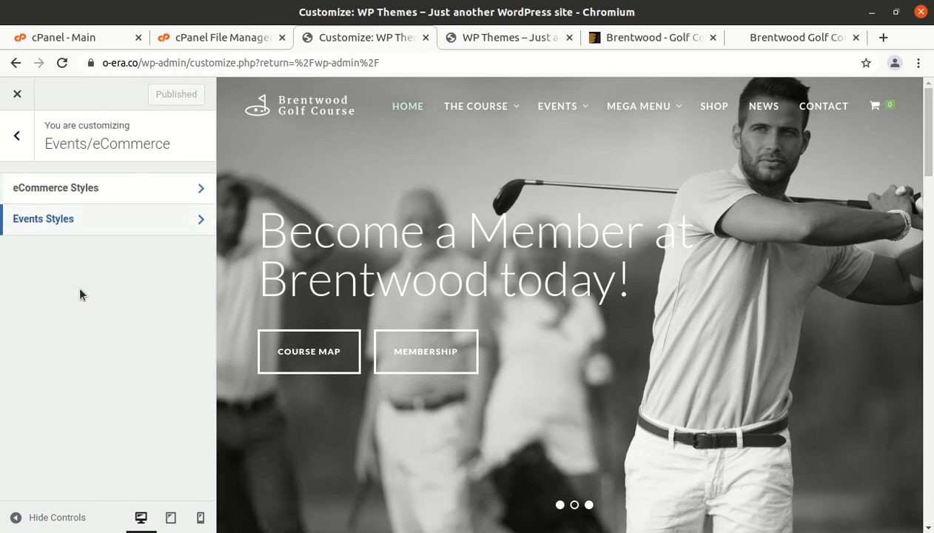
click(28, 150)
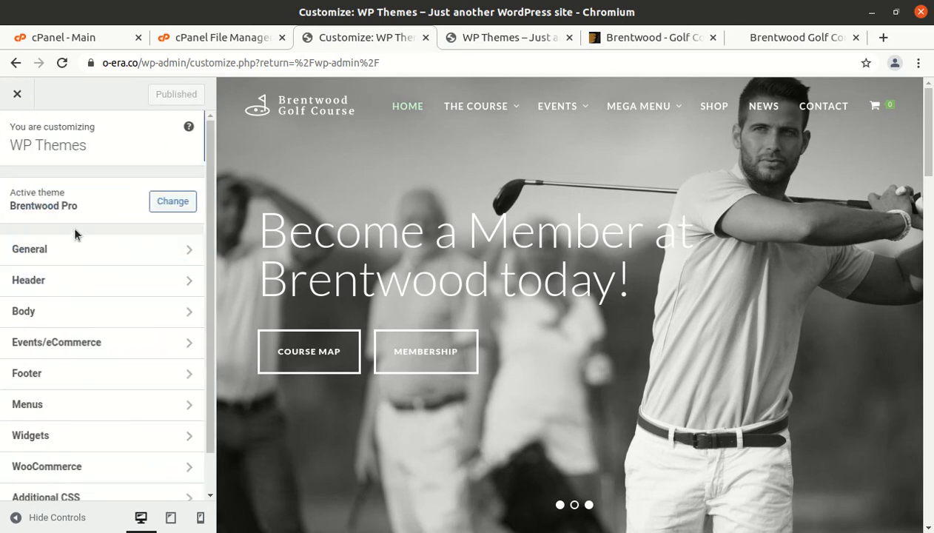
- Look through the Customizer's Footer and Menus sections
click(95, 376)
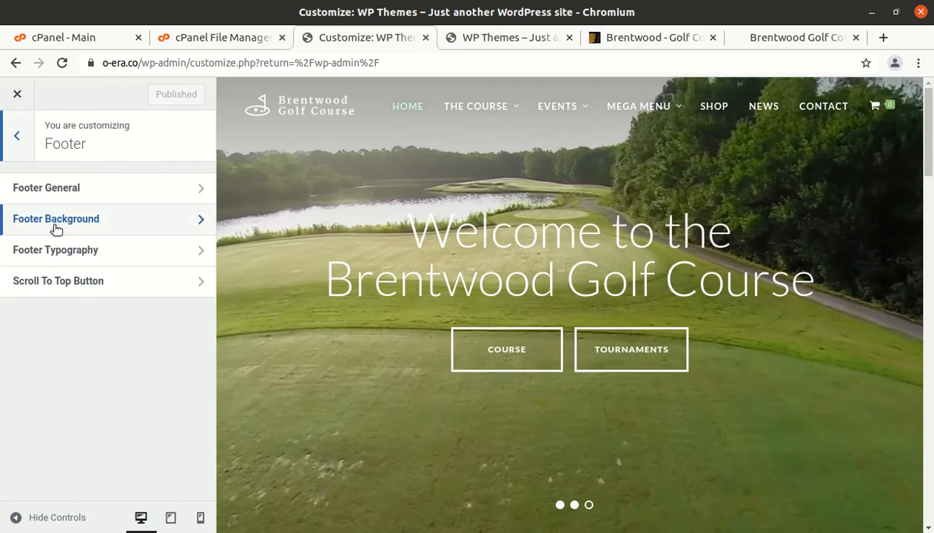
click(17, 136)
scroll(92, 407, down, 1)
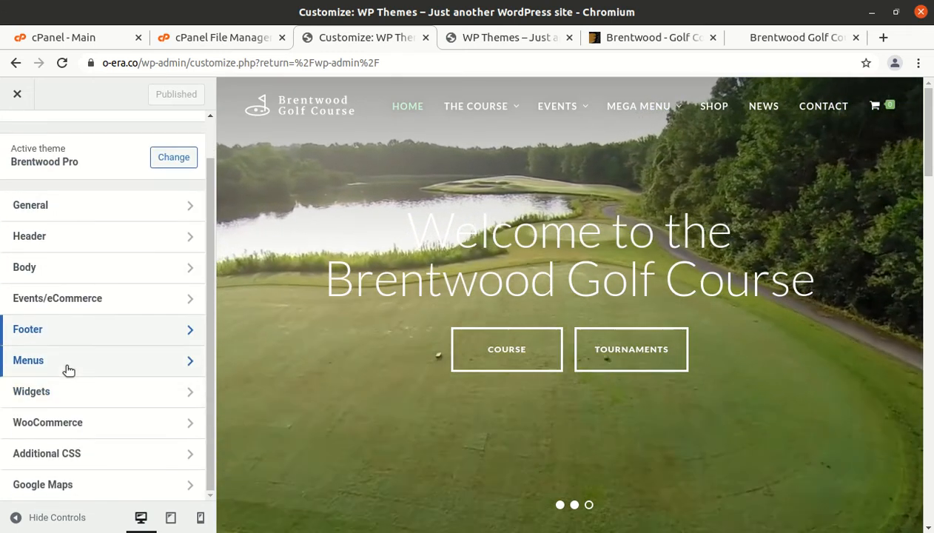
click(68, 360)
click(22, 140)
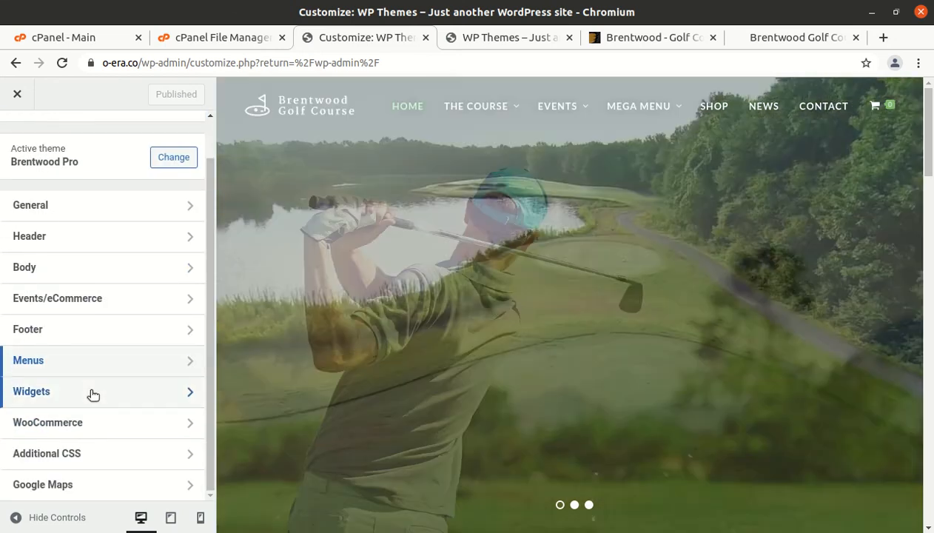
- Look through the Widgets, WooCommerce and Additional CSS sections, and close the Customizer
click(93, 395)
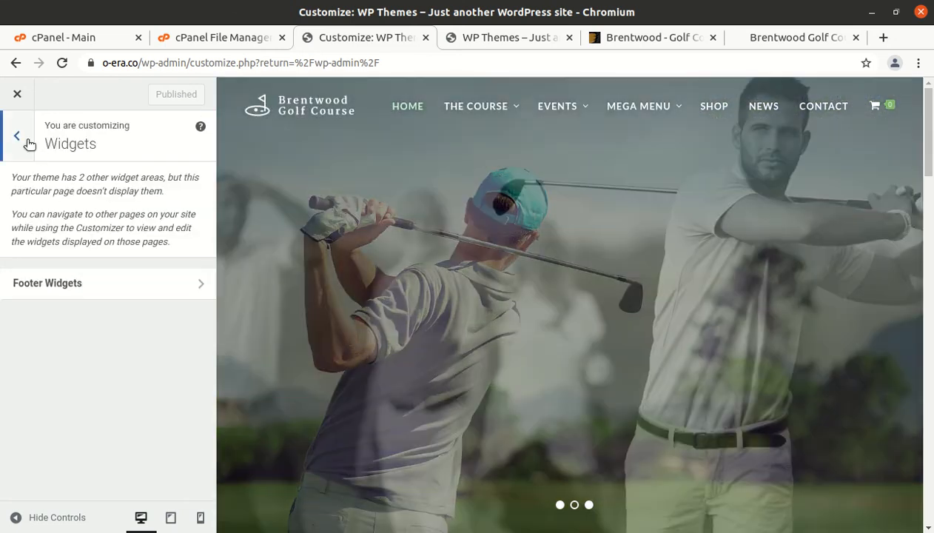
click(27, 140)
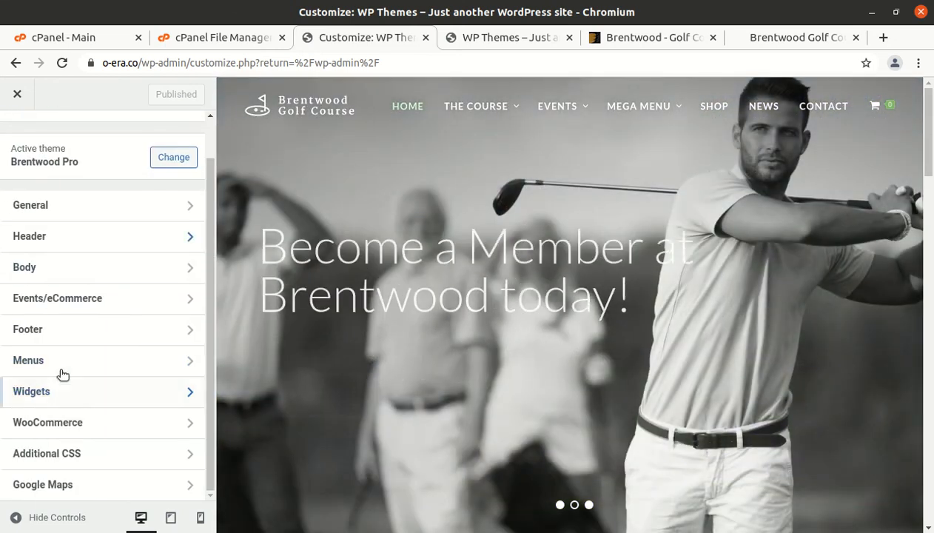
click(71, 421)
click(16, 139)
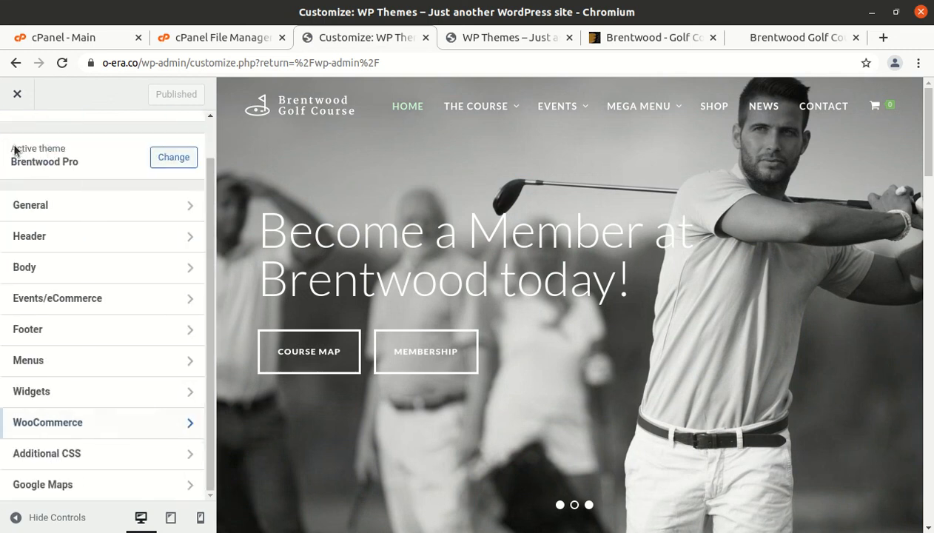
click(72, 454)
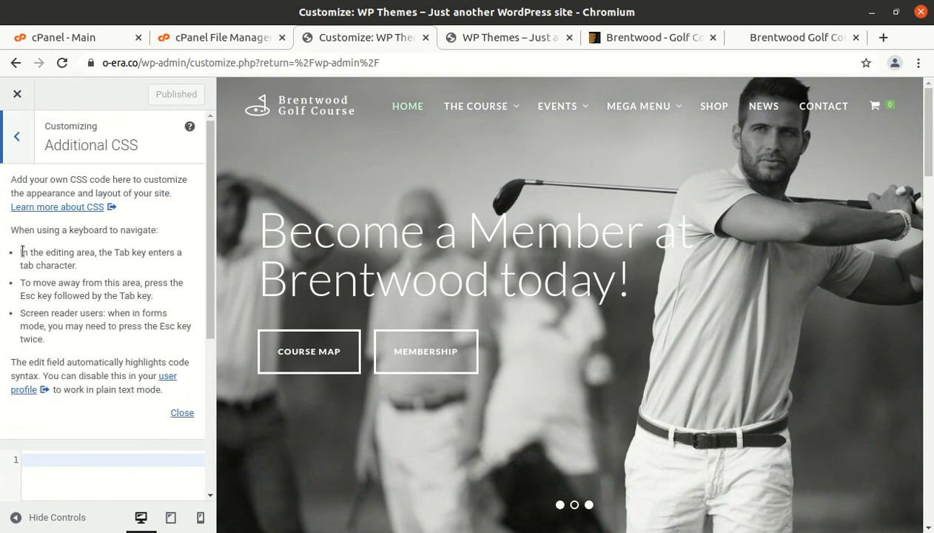
click(18, 142)
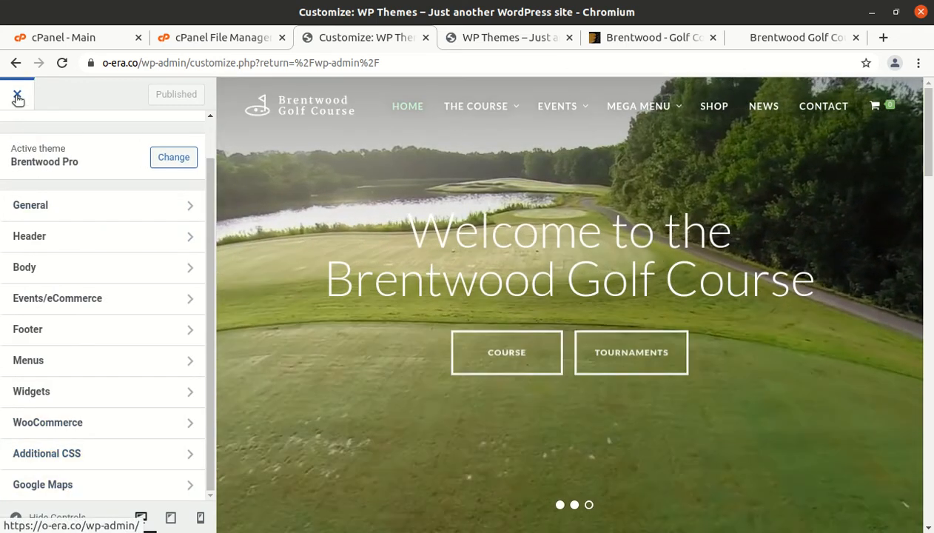
click(17, 96)
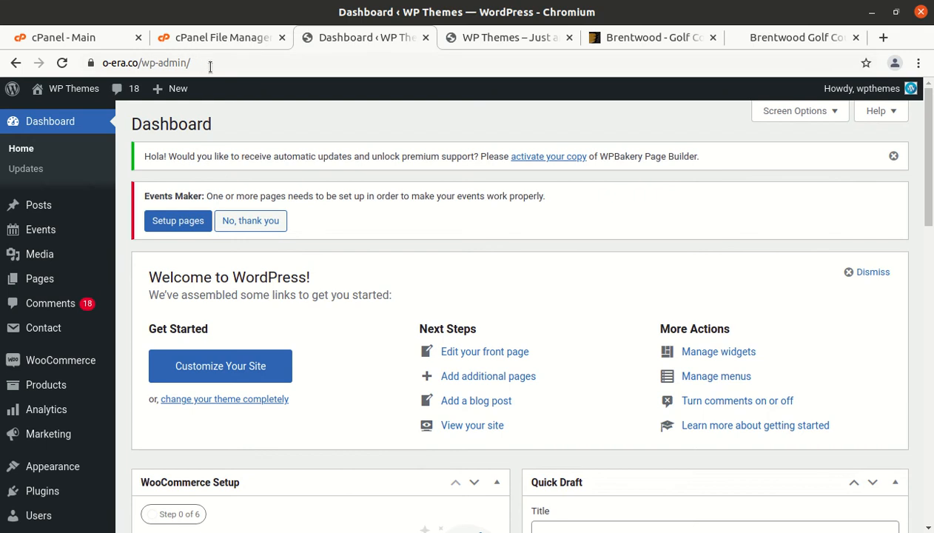
- Switch to the browser tab with the site's old Hello world! page and open the WordPress dashboard there
click(96, 40)
click(482, 40)
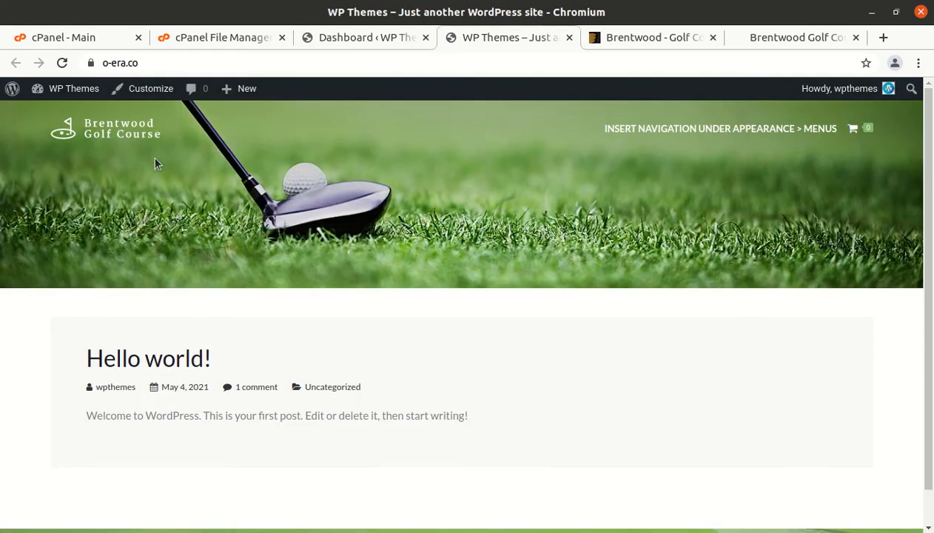
mouse_move(68, 97)
click(51, 117)
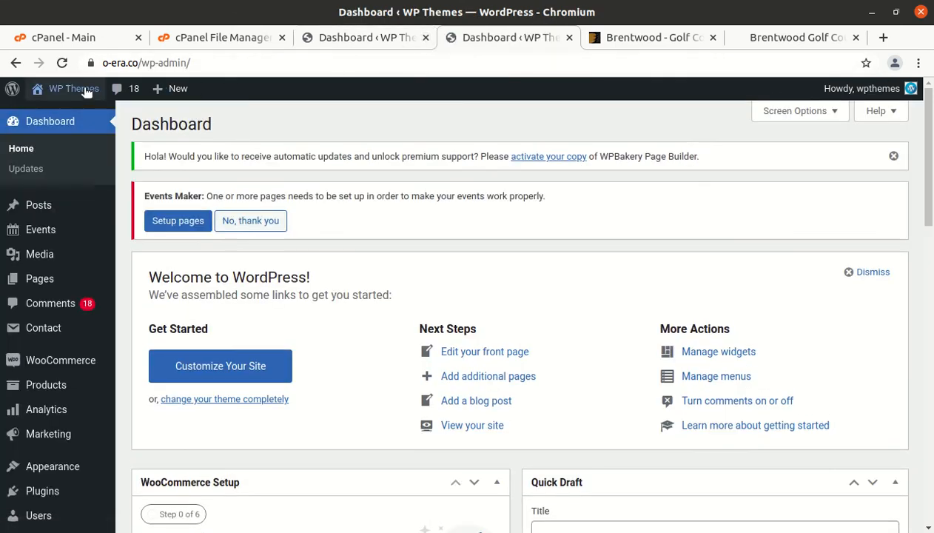
- Visit the site's home page and open it for editing with WPBakery Page Builder
mouse_move(63, 117)
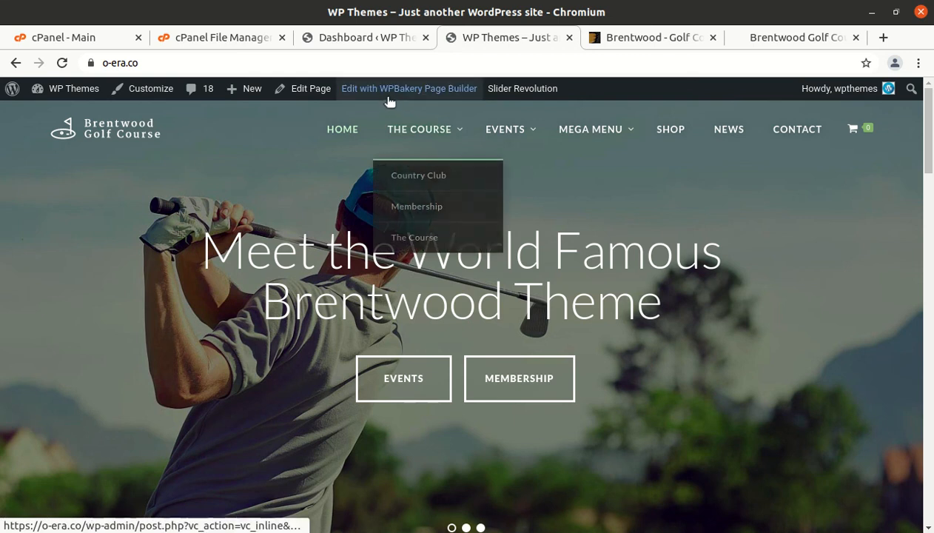
click(386, 97)
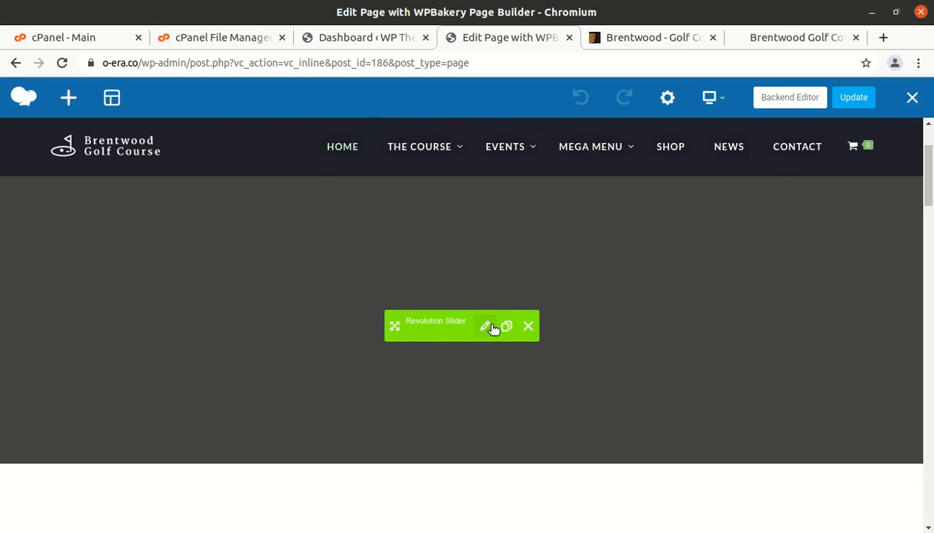
scroll(344, 407, down, 4)
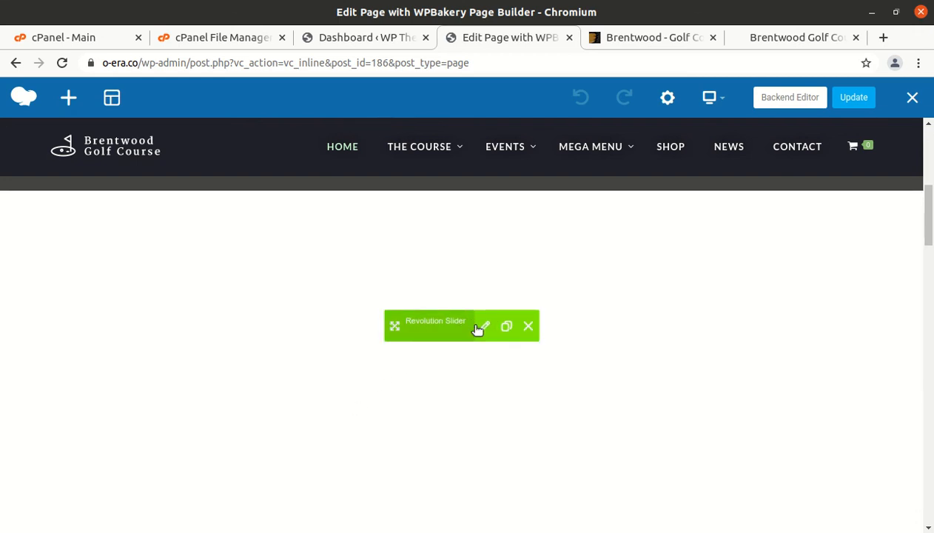
scroll(377, 352, down, 5)
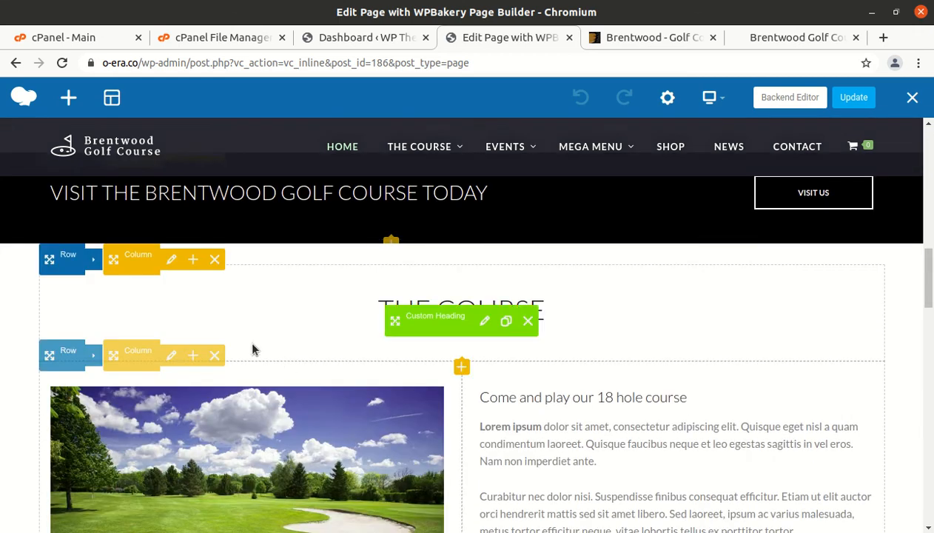
- View the settings of the THE COURSE custom heading and close them without saving
click(488, 323)
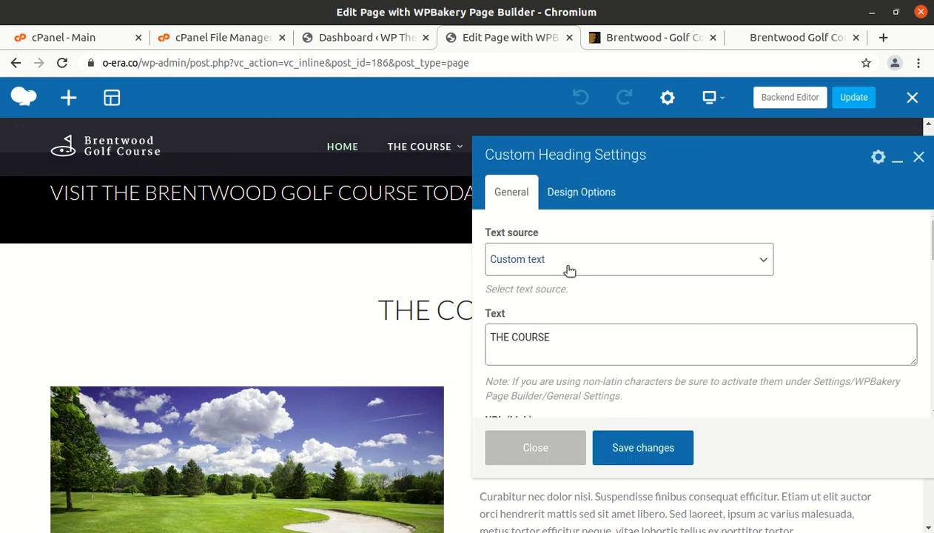
drag(582, 334, 479, 340)
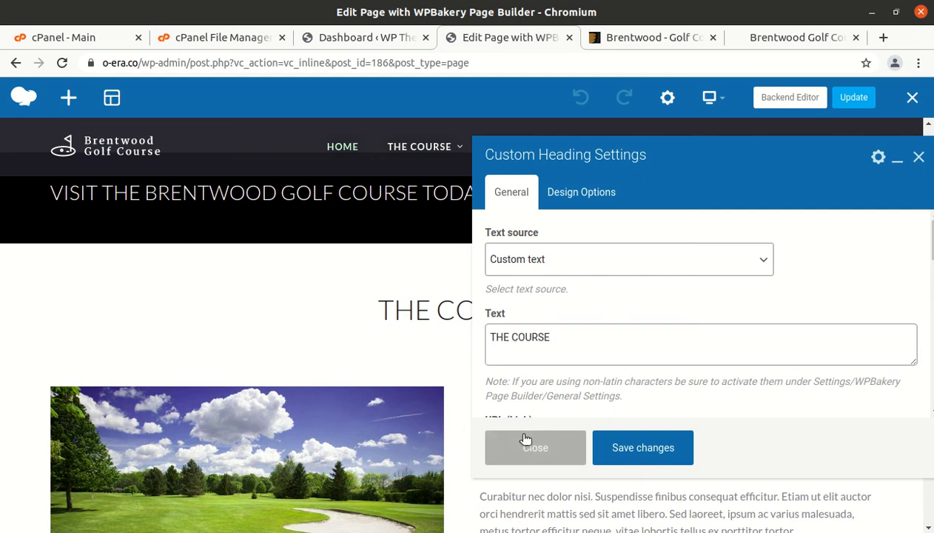
click(527, 440)
- View the settings of the text block under "Come and play our 18 hole course" and close them without saving
scroll(592, 414, down, 3)
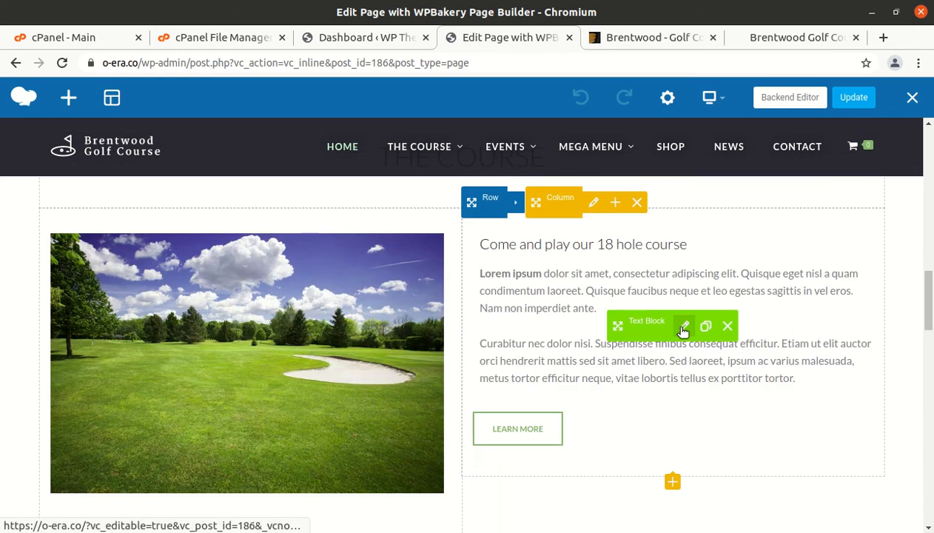
click(683, 333)
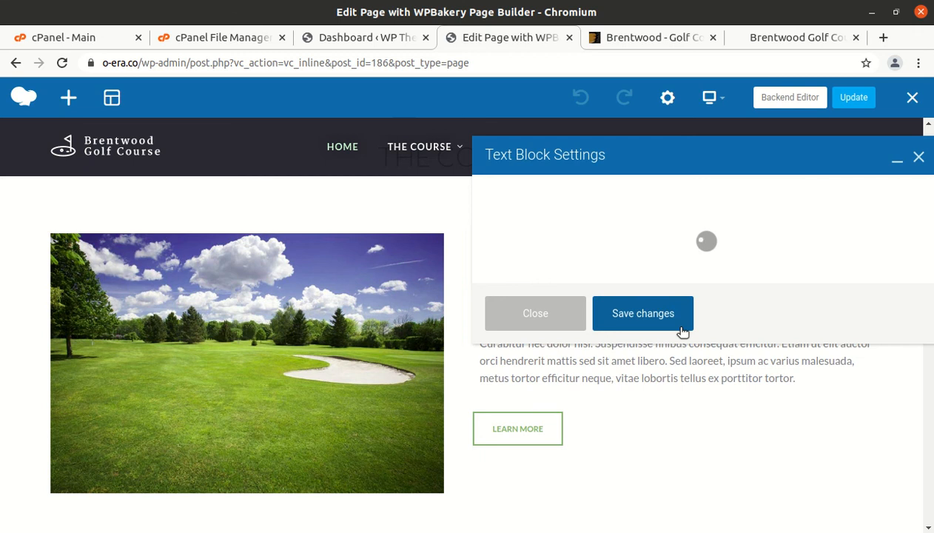
drag(506, 334, 598, 392)
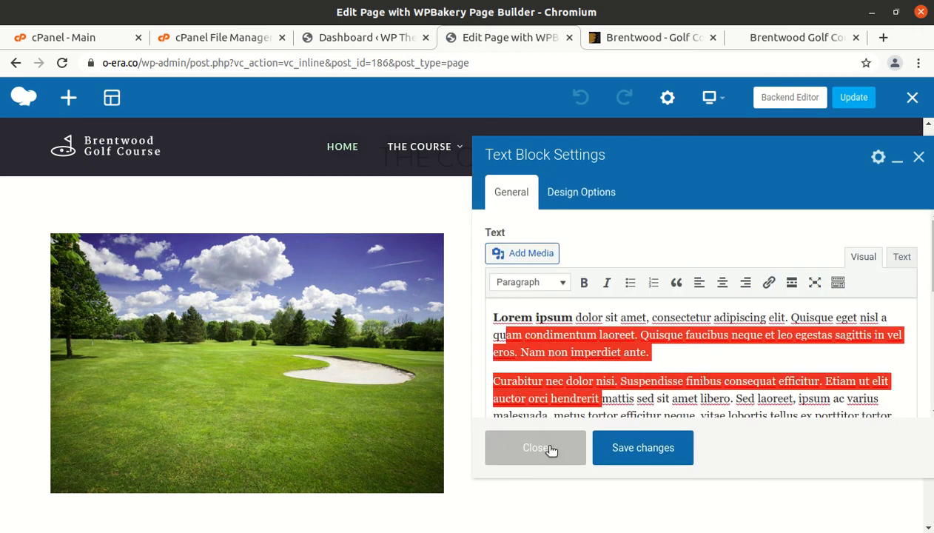
click(527, 442)
- Switch the Home page to the backend editor and examine its rows, headings, buttons and package columns
click(772, 100)
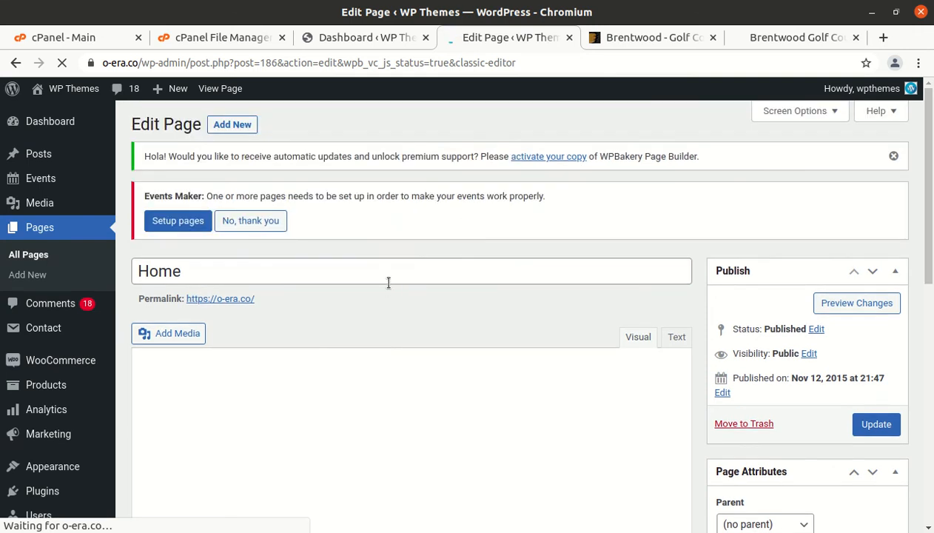
scroll(378, 362, down, 5)
scroll(369, 368, down, 3)
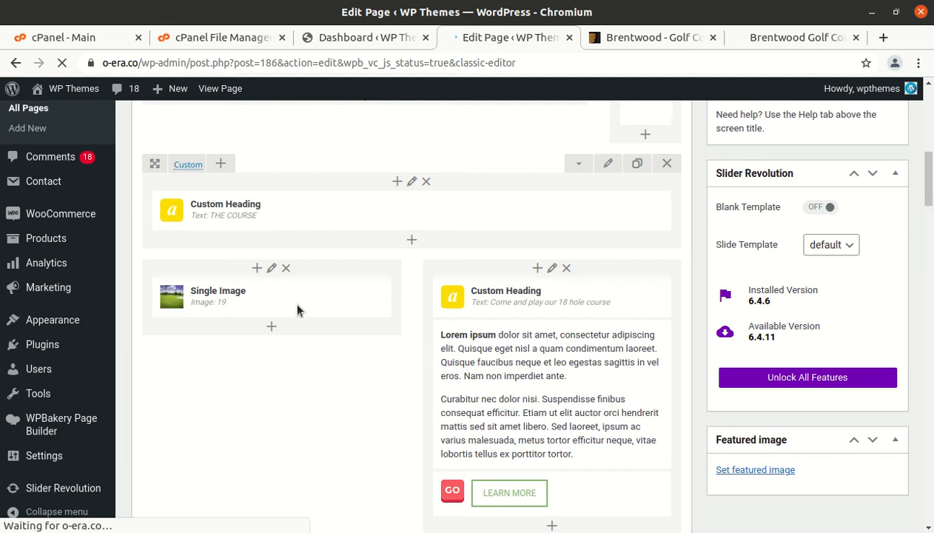
mouse_move(189, 225)
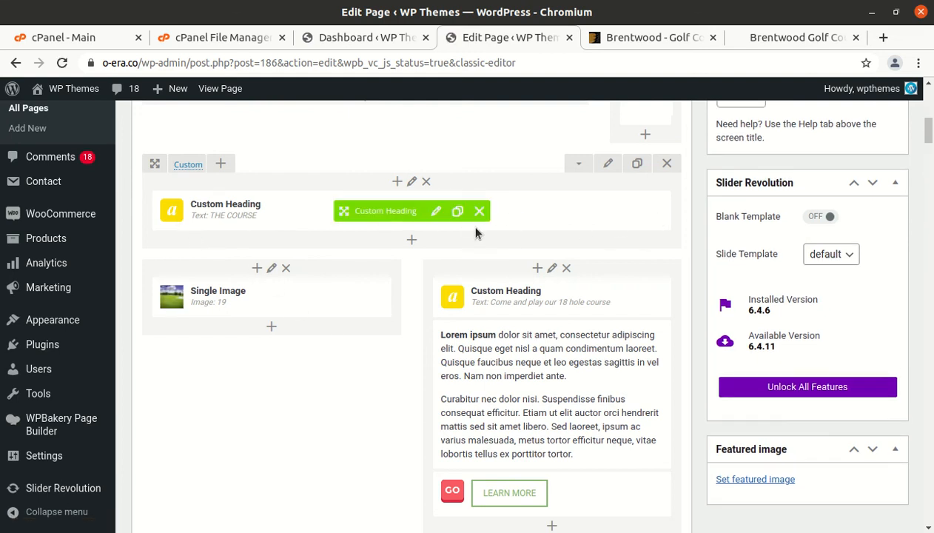
scroll(485, 231, down, 8)
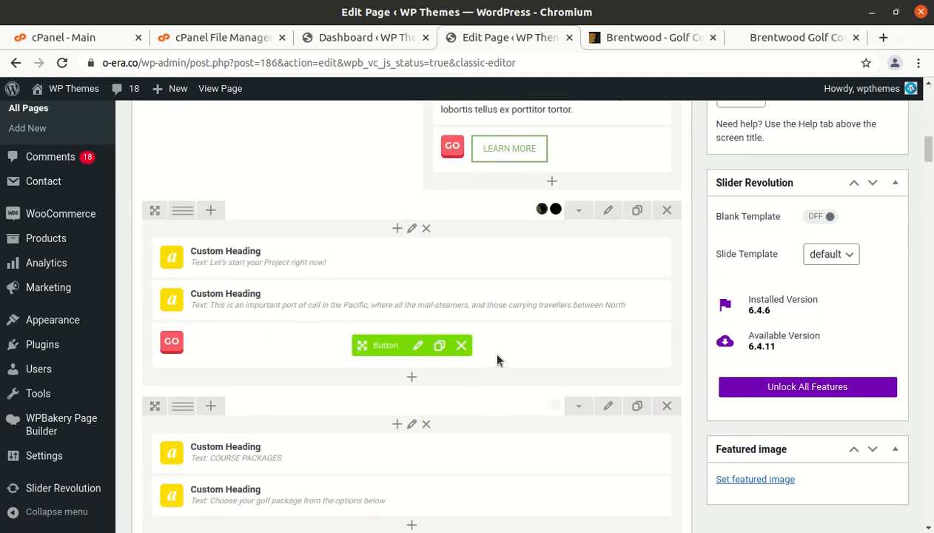
scroll(497, 359, down, 15)
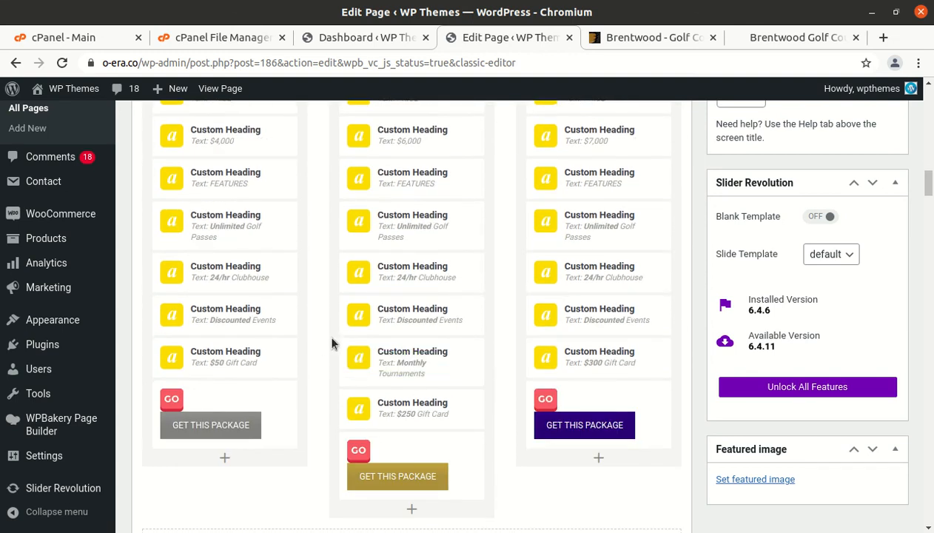
scroll(379, 342, down, 9)
scroll(383, 346, up, 8)
scroll(386, 348, up, 15)
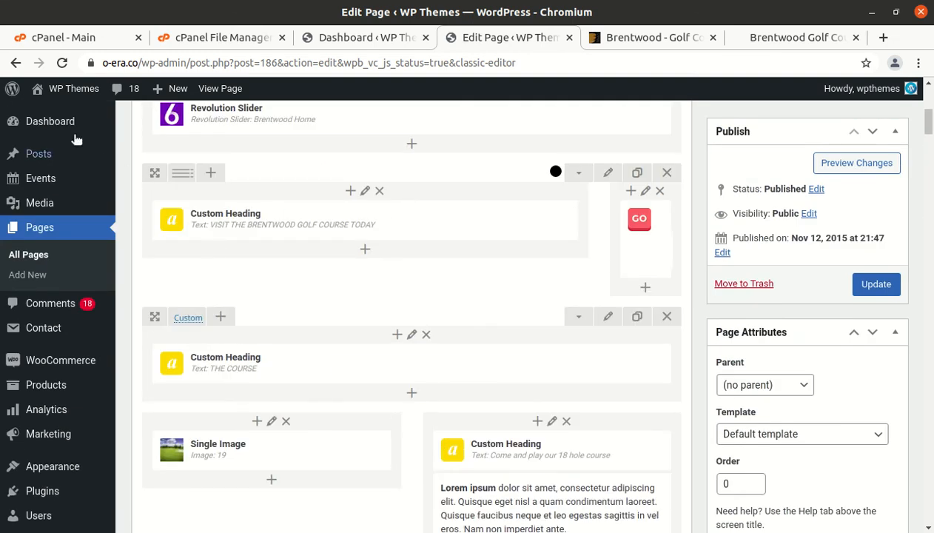
- Return to the live home page and look at its slider and THE COURSE section
mouse_move(65, 129)
mouse_move(69, 90)
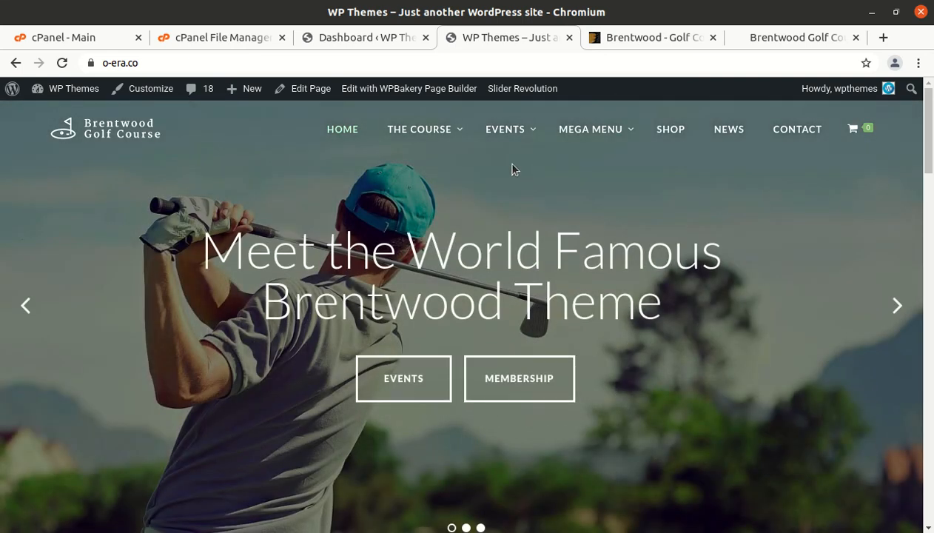
scroll(704, 289, down, 6)
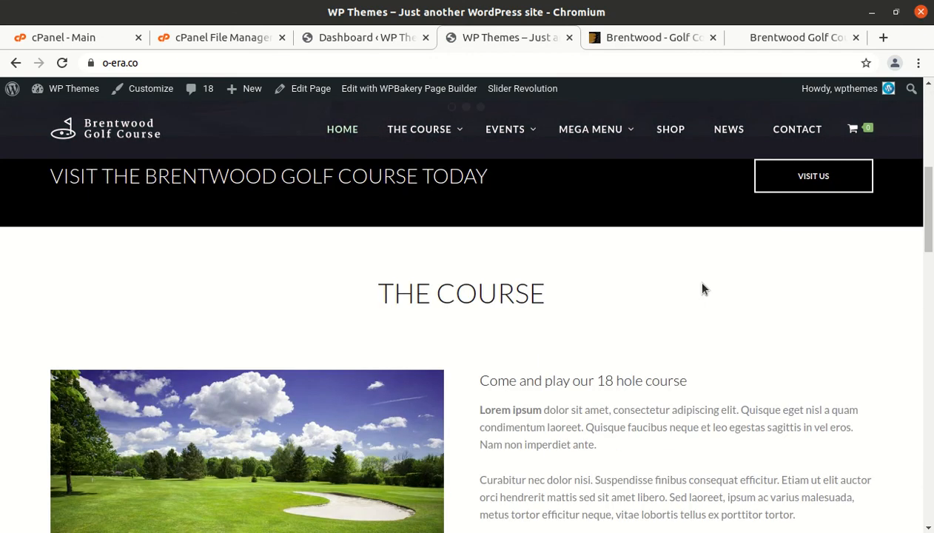